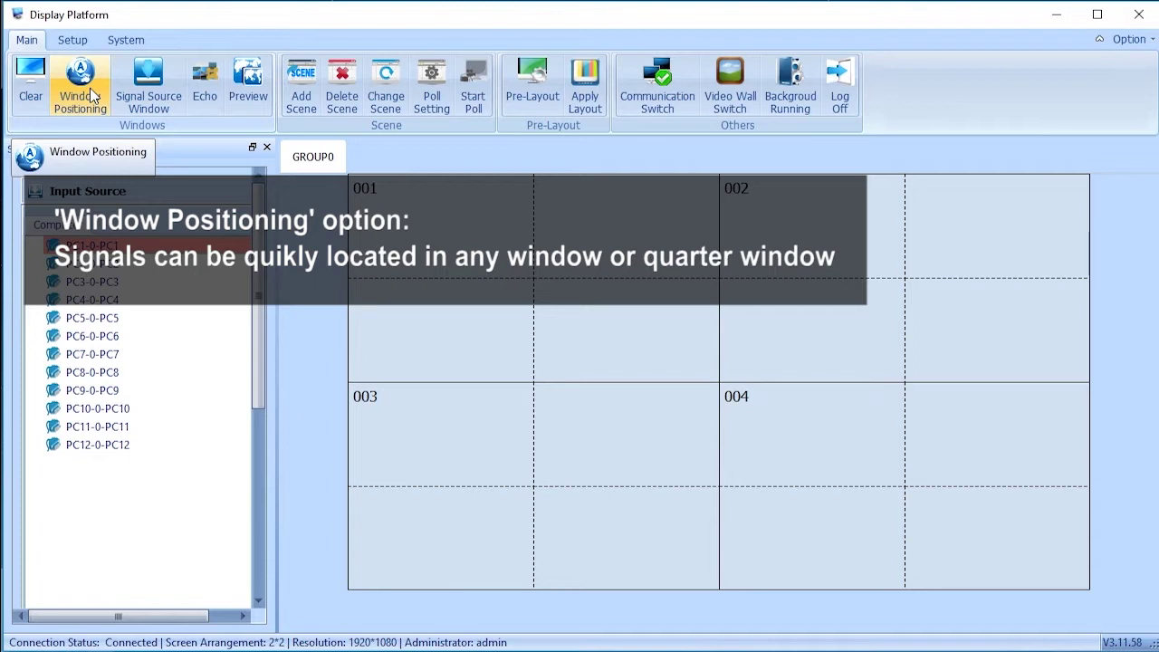
Place PC1 on screen 001 with Window Positioning and cycle it clockwise through the four quarters, from upper-left to lower-left
left_click(82, 90)
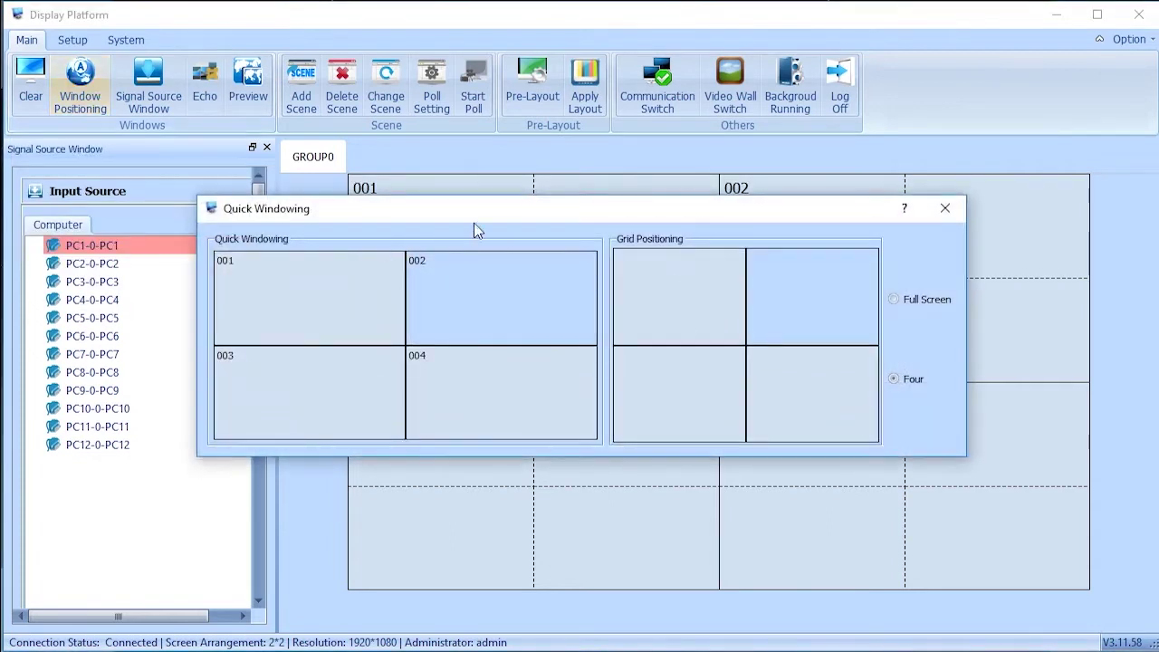
left_click_drag(474, 226, 667, 308)
left_click(437, 349)
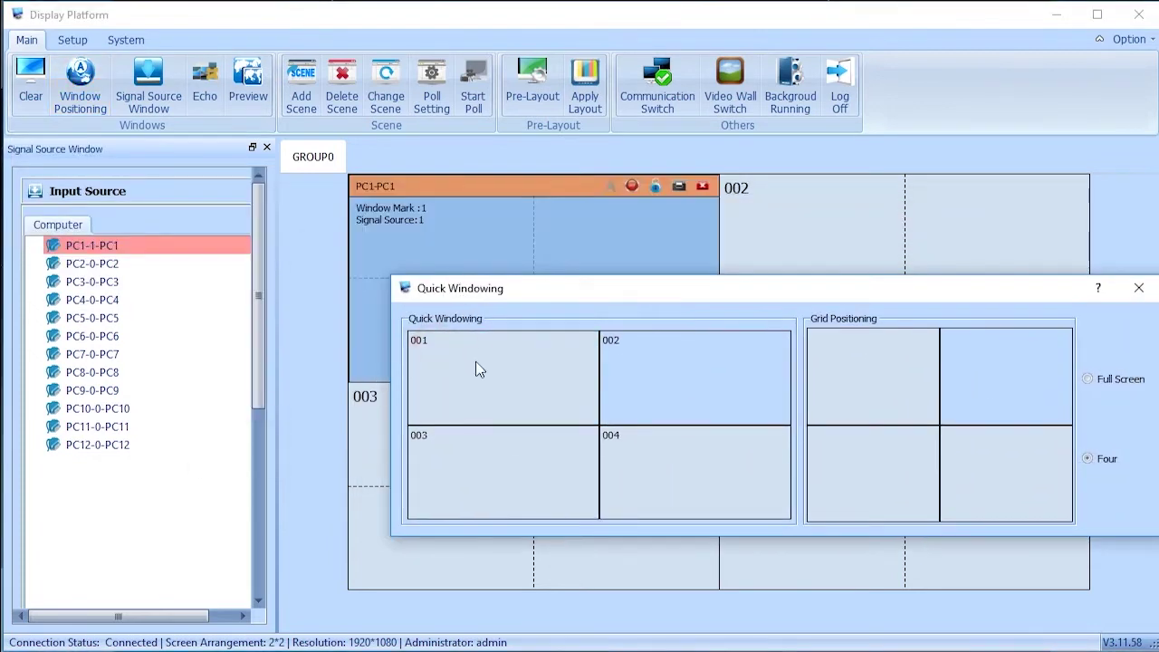
left_click(475, 363)
left_click(897, 395)
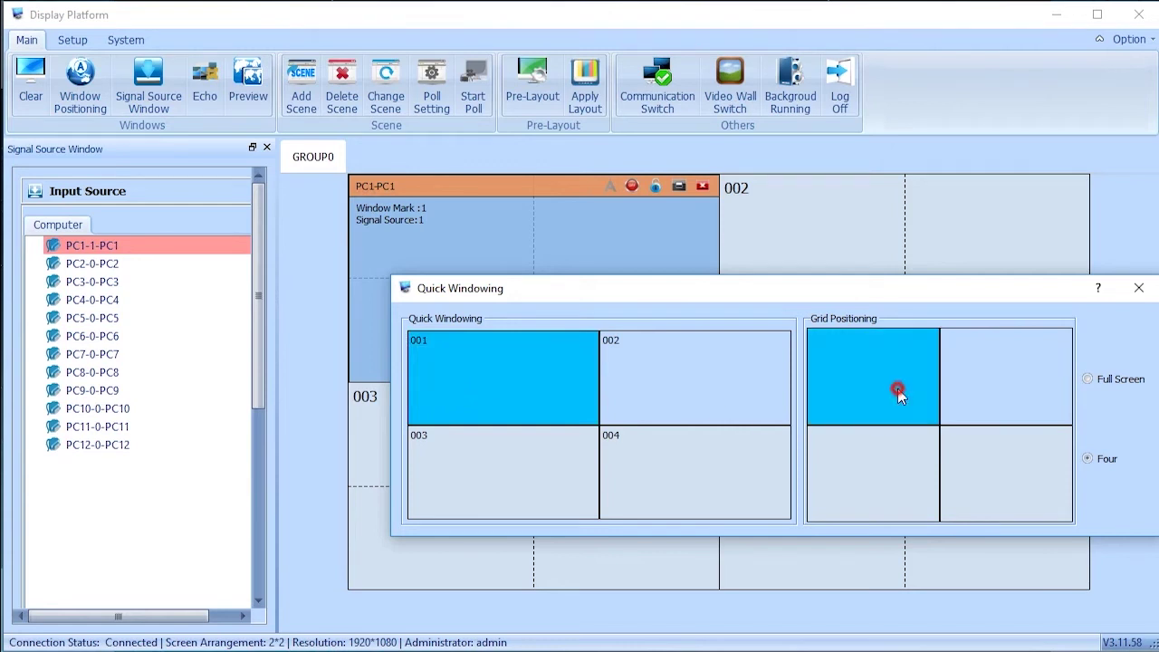
left_click(978, 378)
left_click(977, 466)
left_click(875, 471)
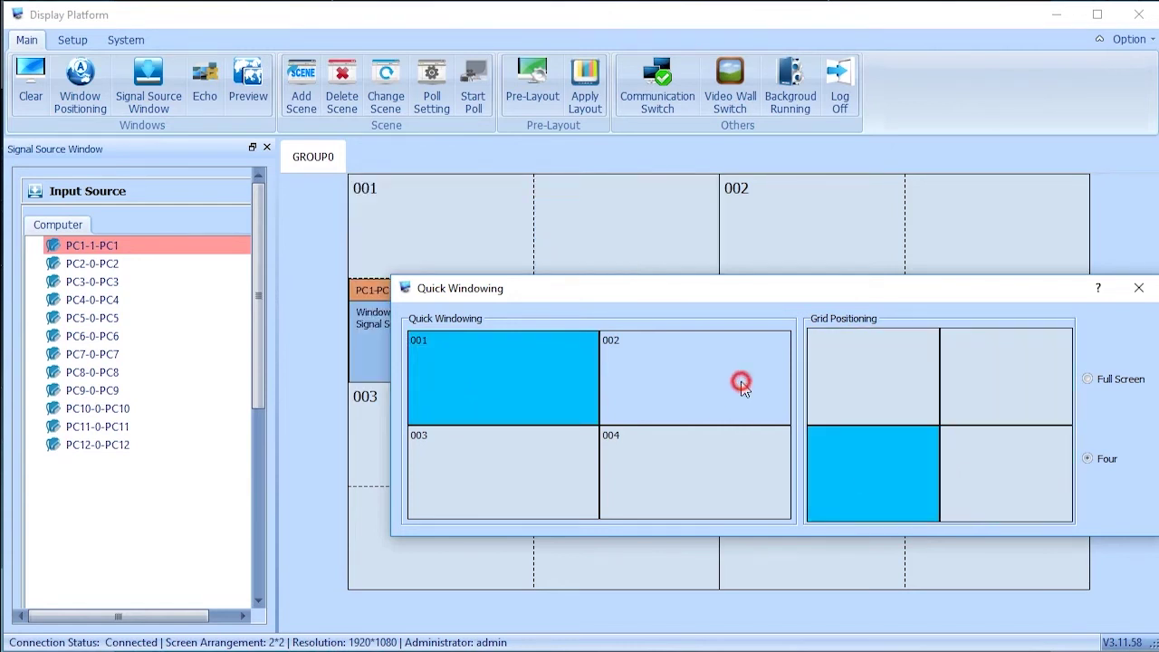
Move the PC1 window to screen 002 and cycle it clockwise through that screen's four quarters, finishing in the lower-left
left_click(740, 387)
left_click(883, 384)
left_click(974, 383)
left_click(979, 453)
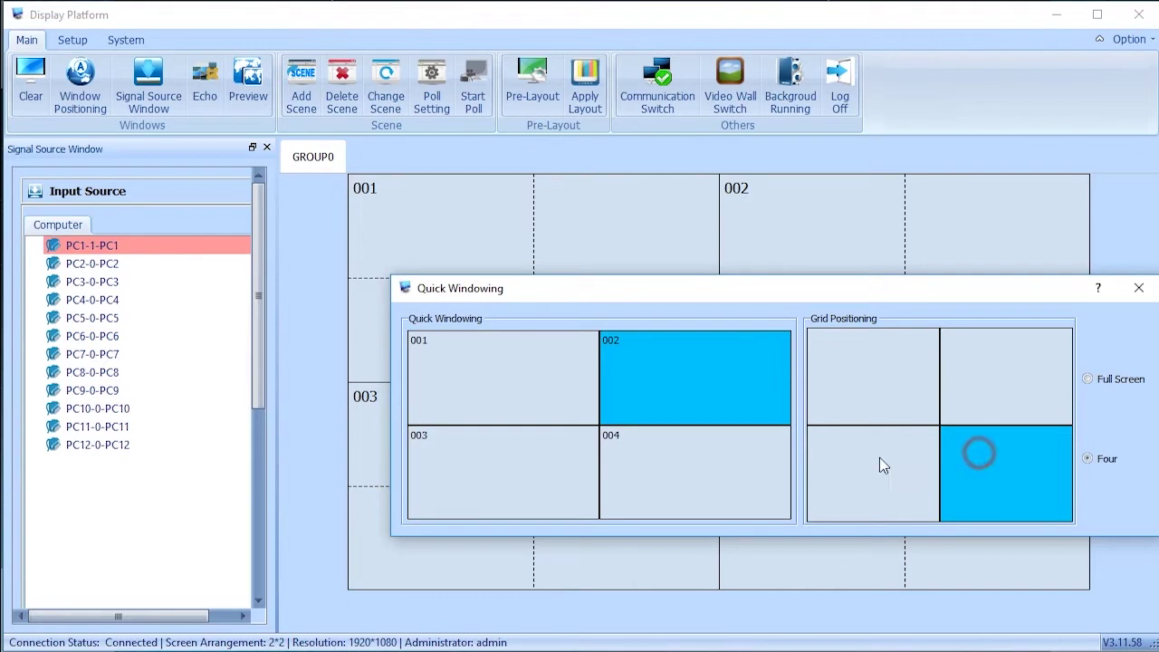
left_click(878, 462)
Switch the grid positioning to Full Screen so PC1 fills screen 002, and close Quick Windowing
left_click(1087, 380)
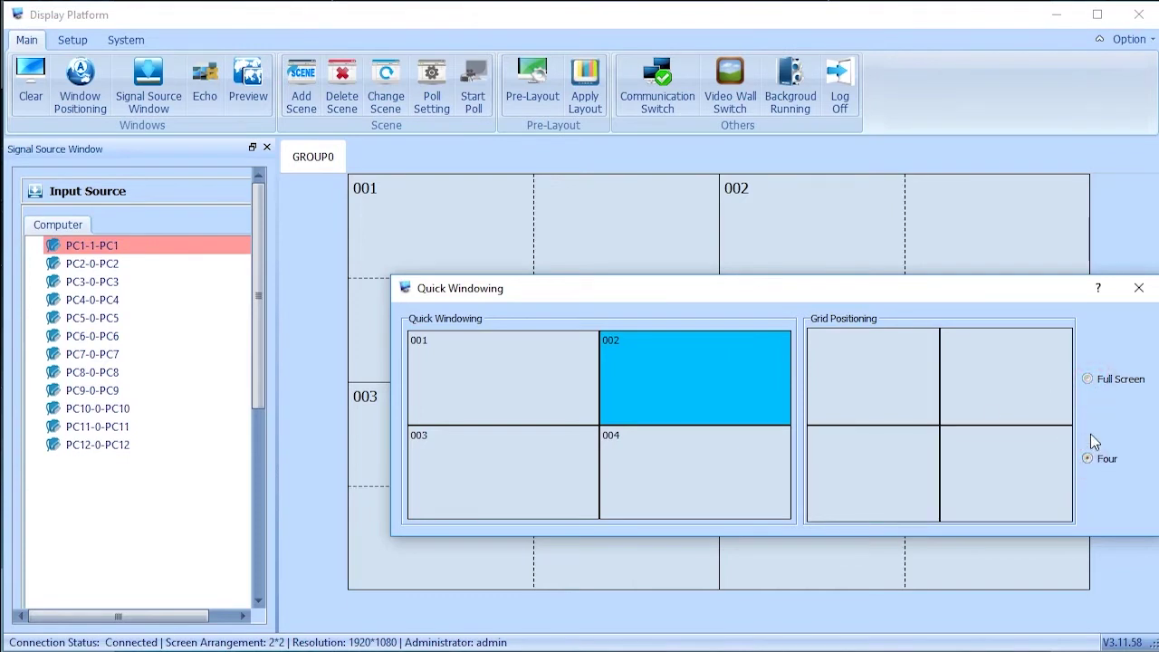
left_click(907, 413)
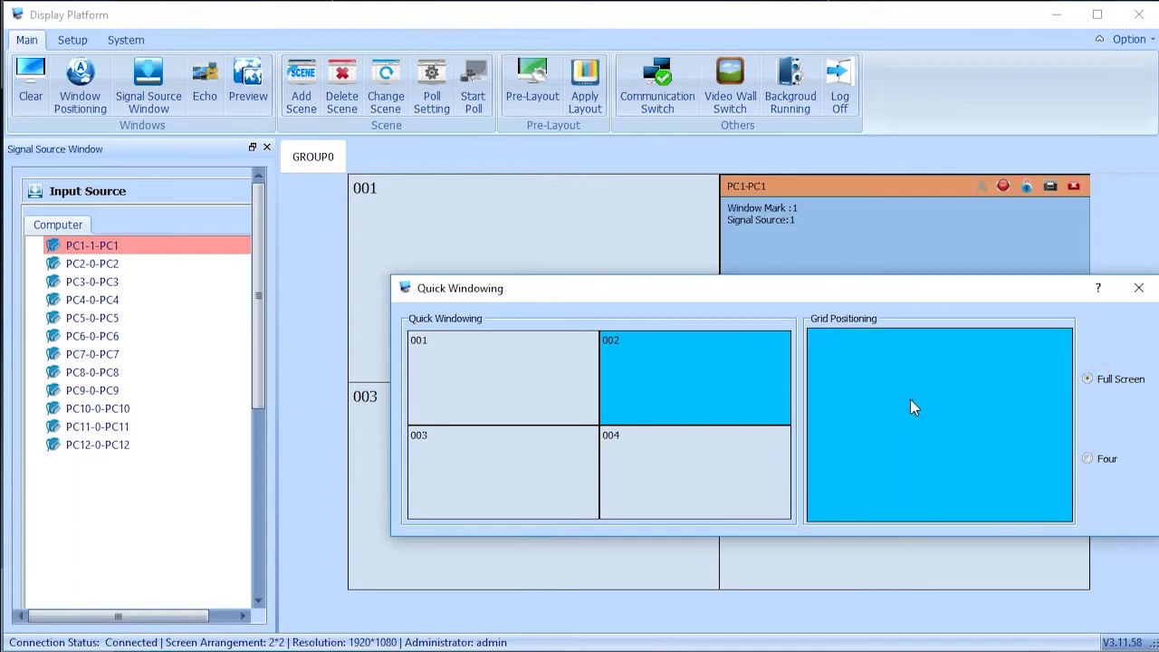
left_click(1139, 287)
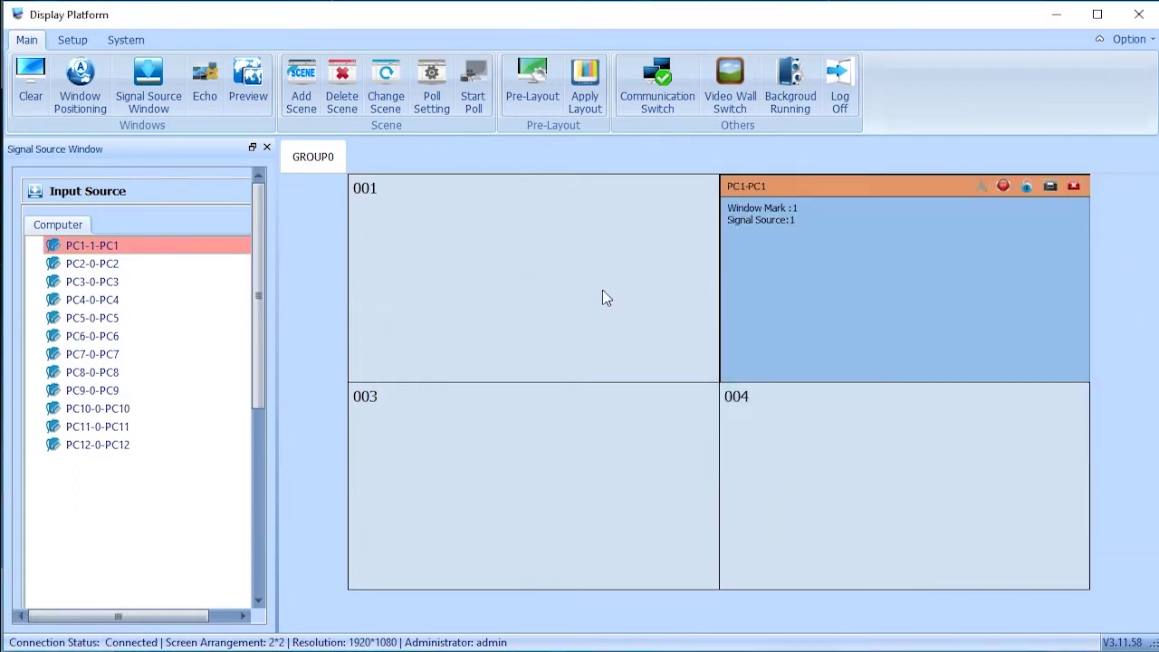
Hide the list of signal sources and display it again
left_click(159, 96)
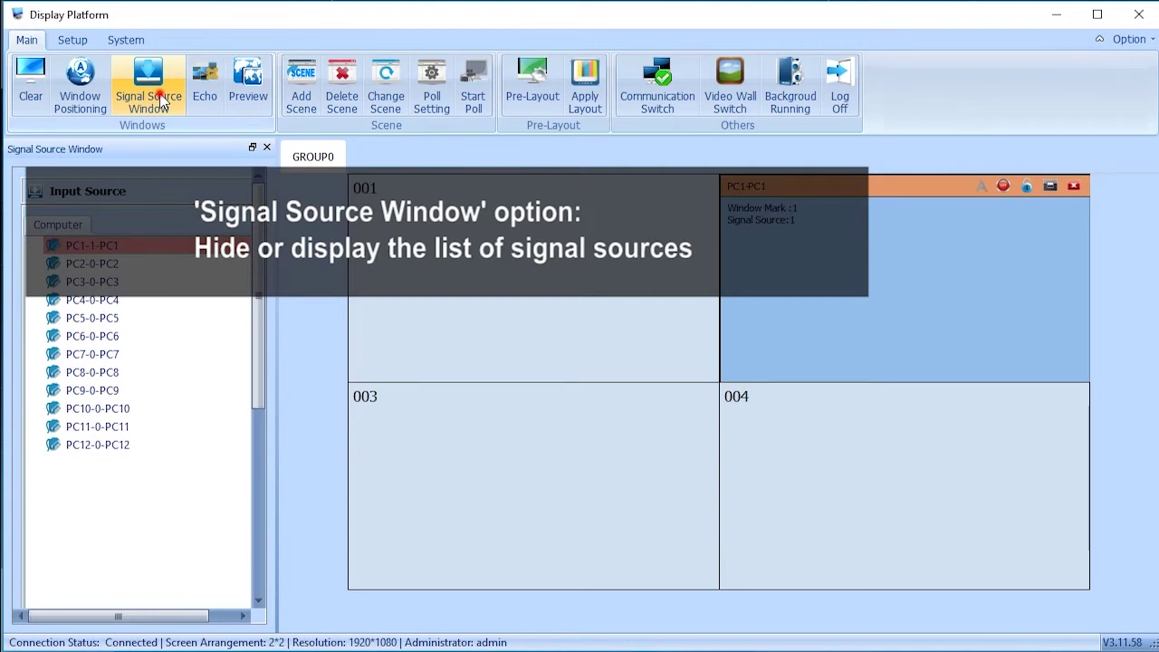
left_click(159, 96)
left_click(159, 96)
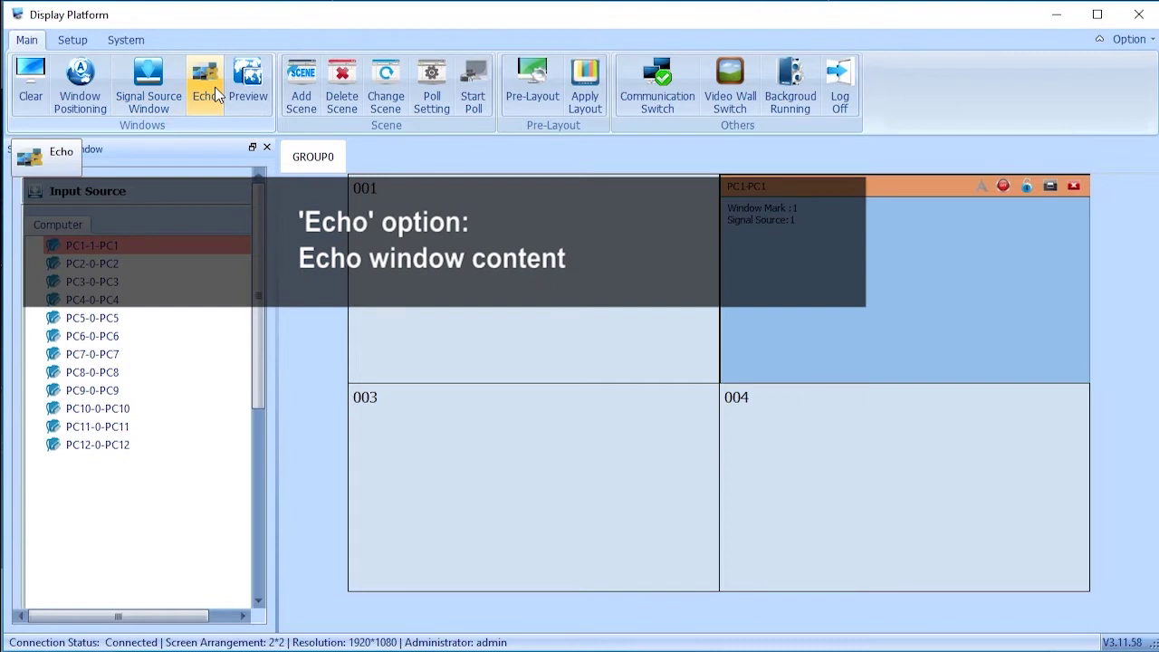
Turn on Echo for the window content, and look through the signal source previews before closing them
left_click(216, 91)
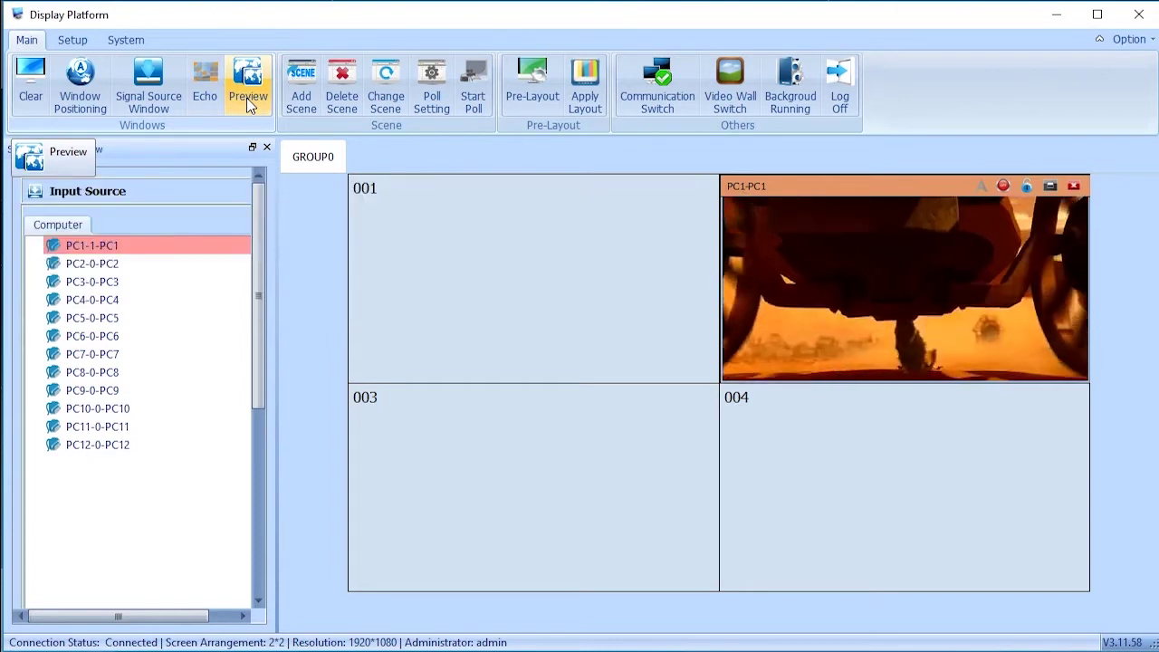
left_click(248, 99)
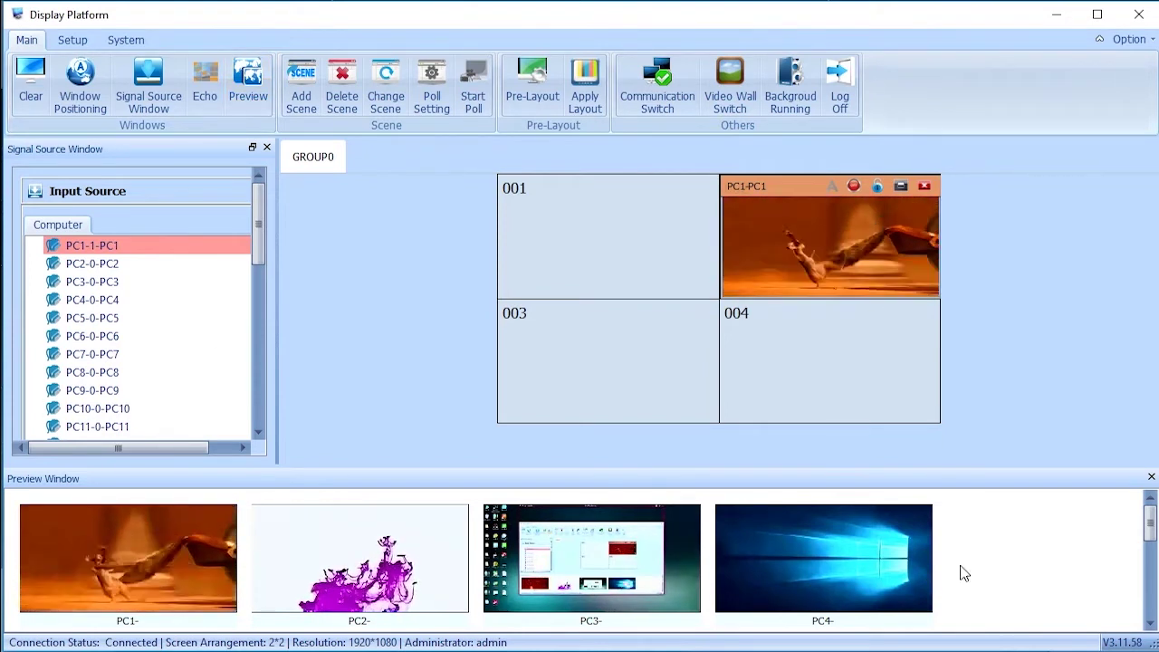
mouse_move(1149, 517)
left_mouse_down()
mouse_move(1150, 607)
mouse_move(1150, 521)
left_mouse_up()
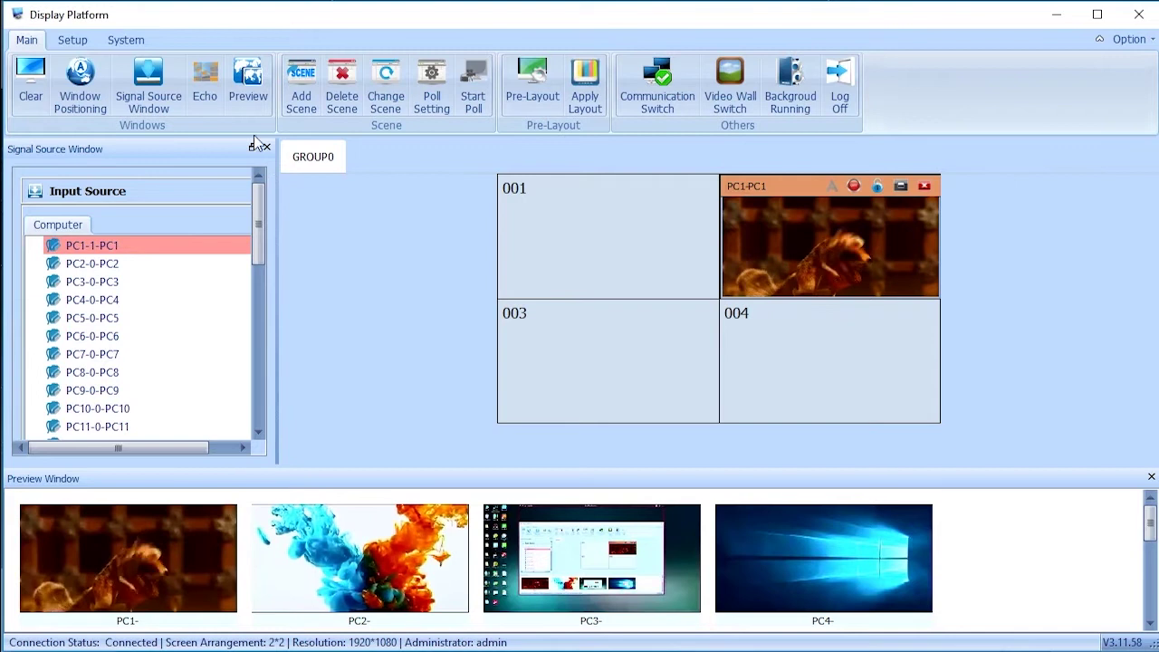
left_click(242, 79)
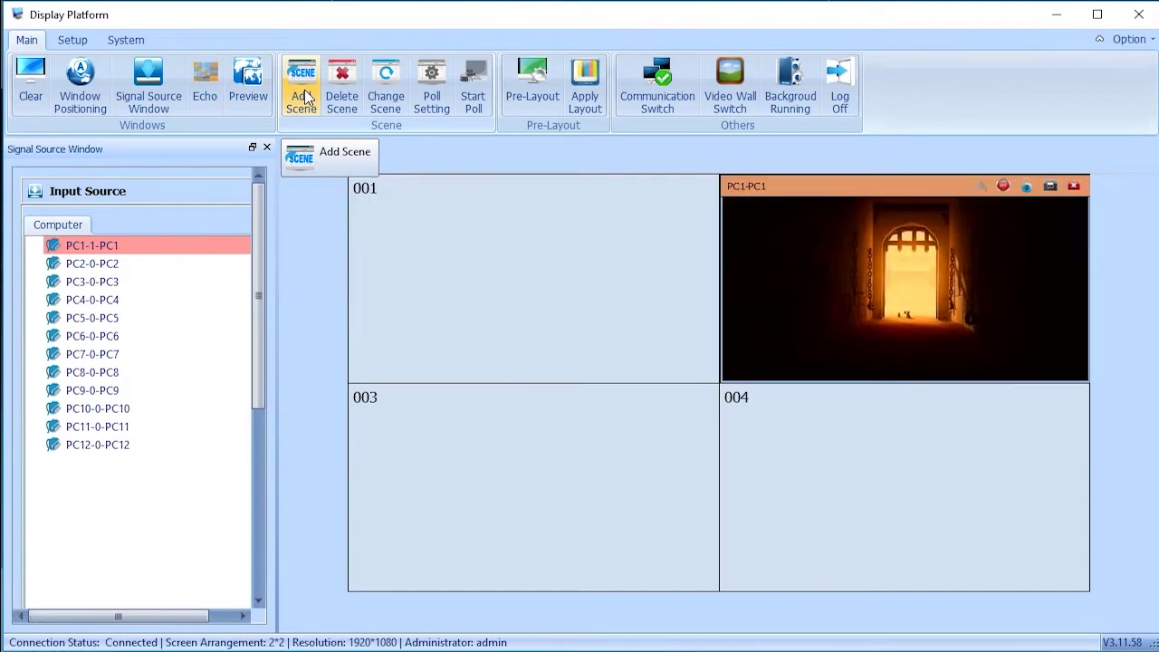
Move the PC1 window to the middle of the wall and save the layout as scene 1, named No.1
left_click_drag(951, 369, 812, 463)
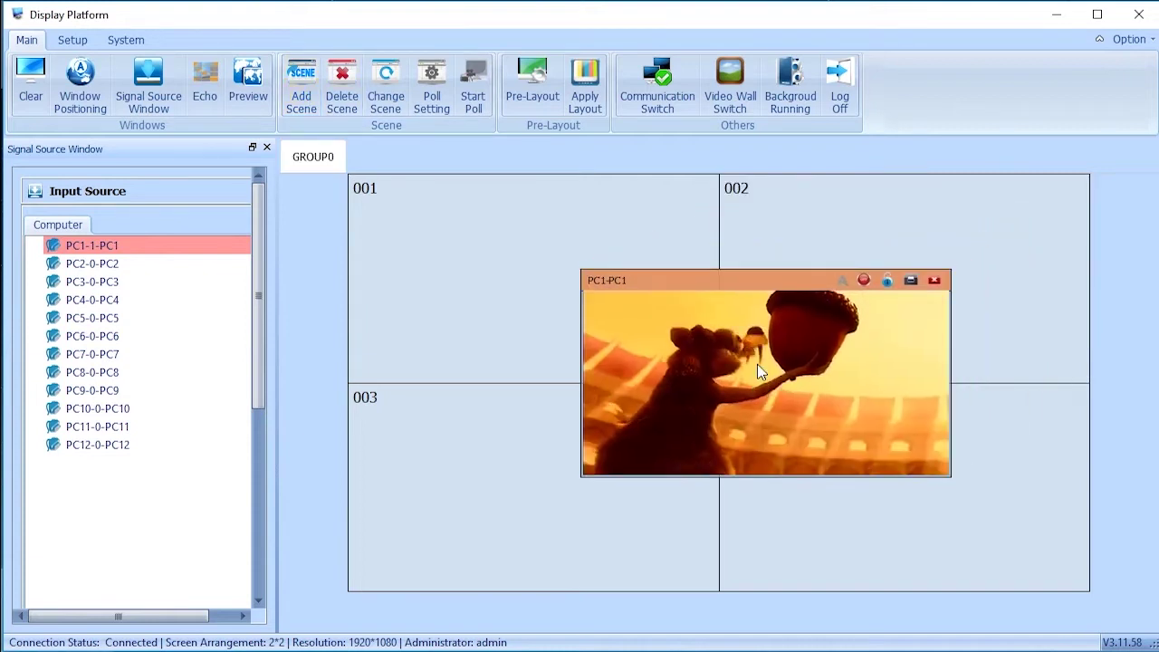
left_click(301, 95)
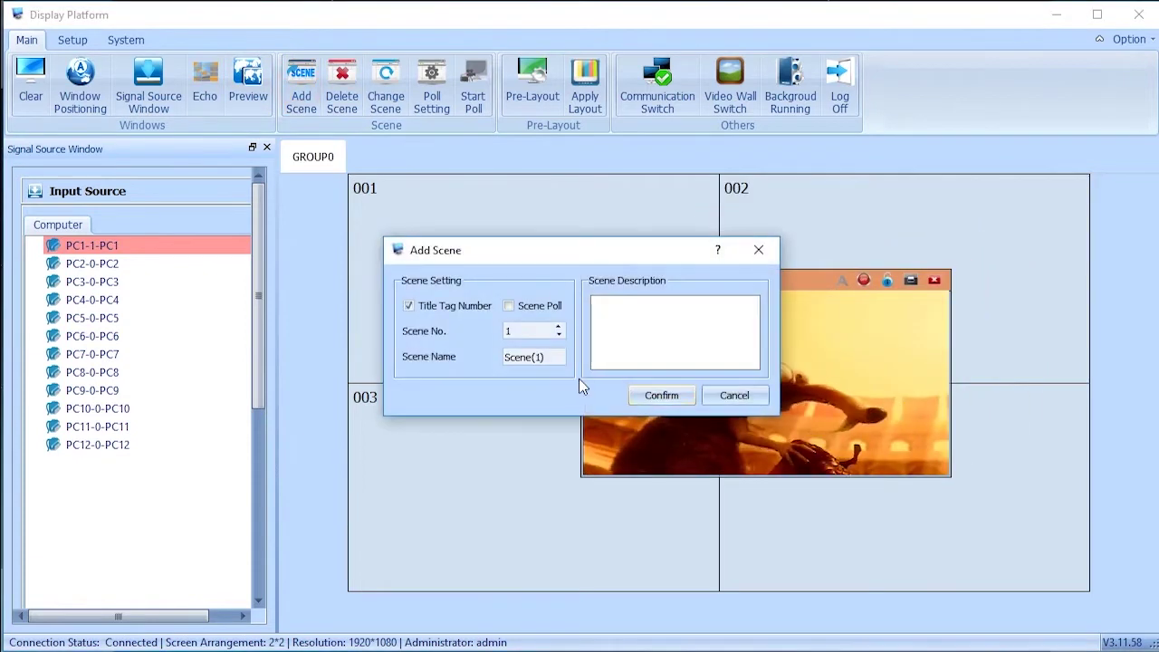
left_click(562, 358)
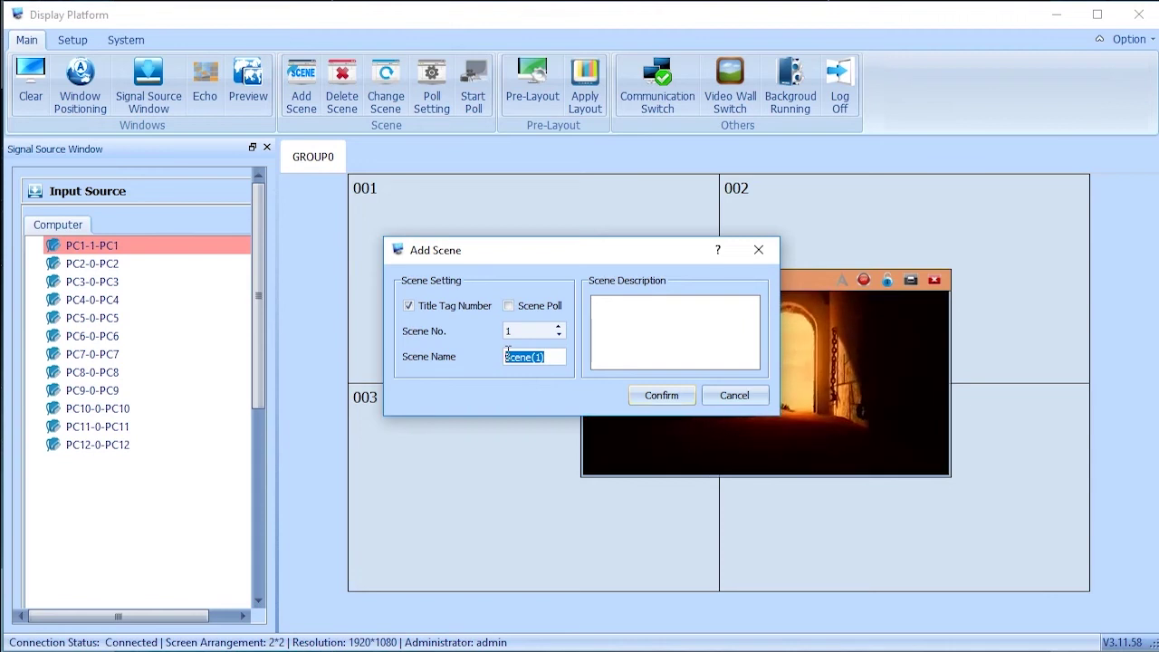
type("t")
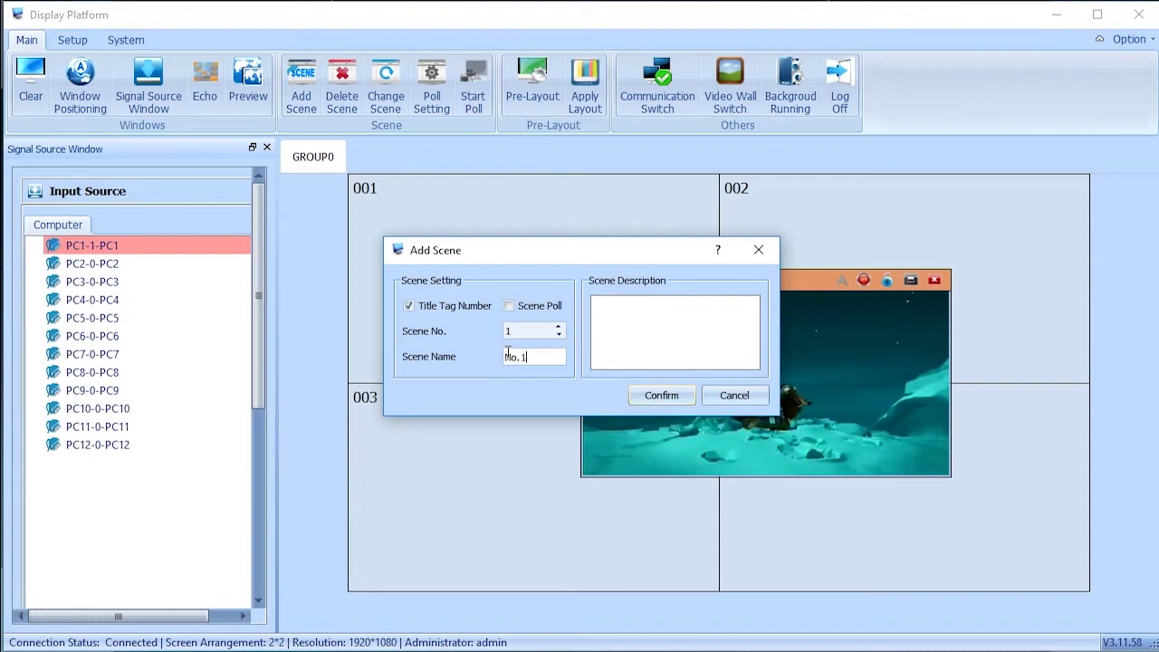
left_click(674, 399)
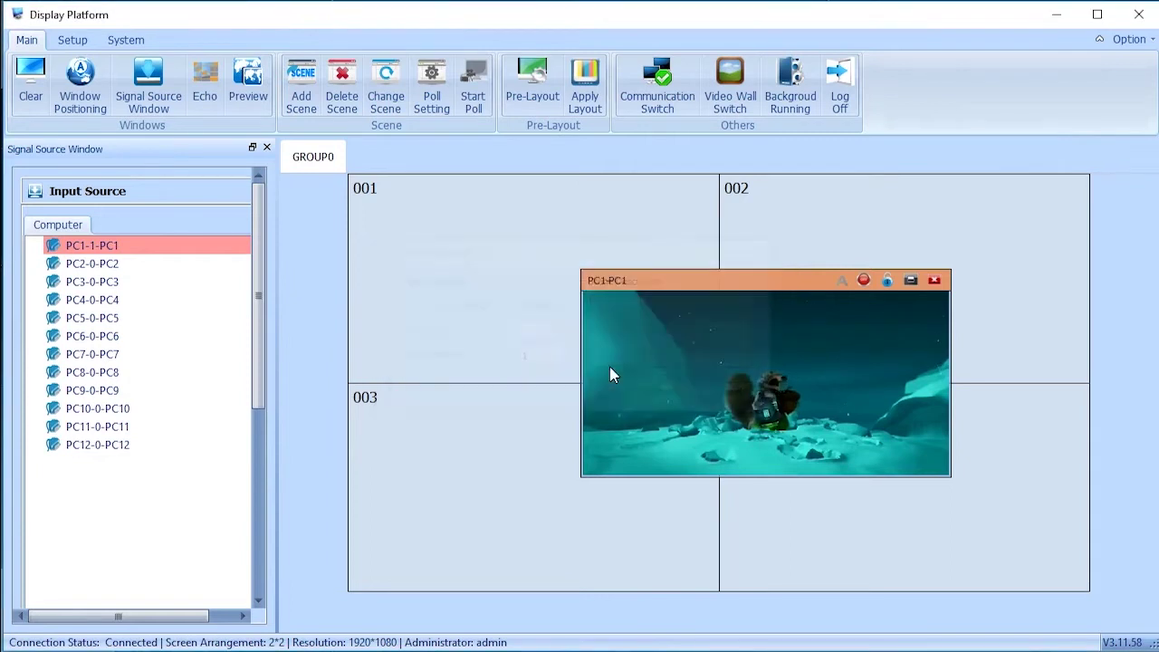
left_click_drag(258, 299, 226, 453)
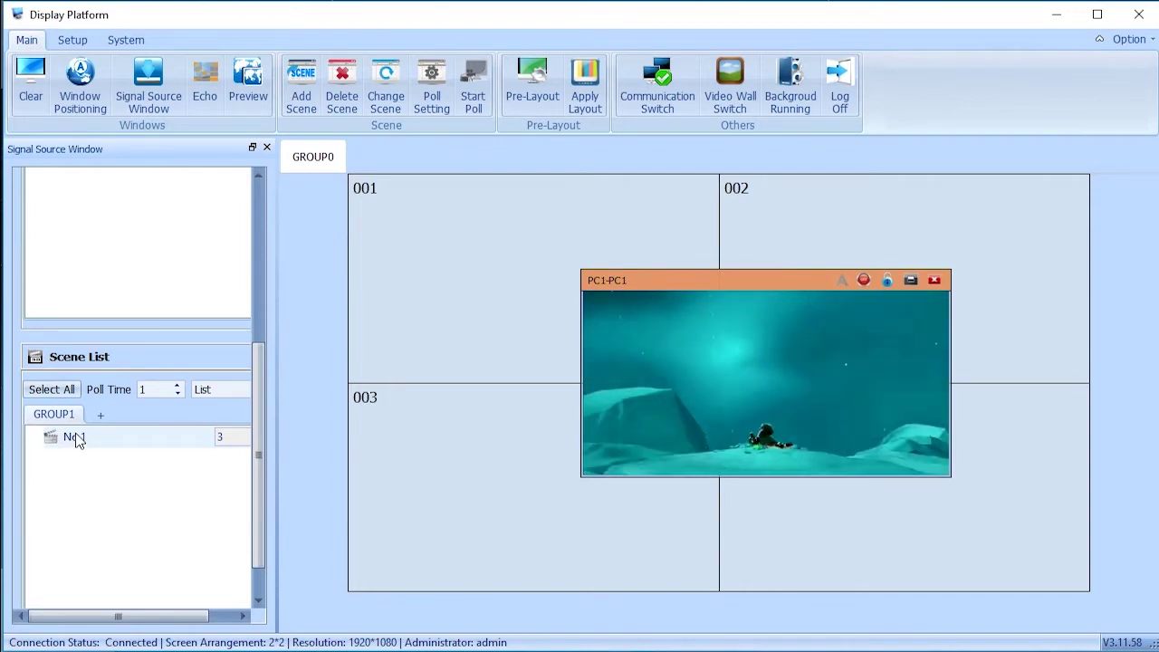
Open a PC2 window mostly over screen 001, overlapping the PC1 window
left_click(310, 106)
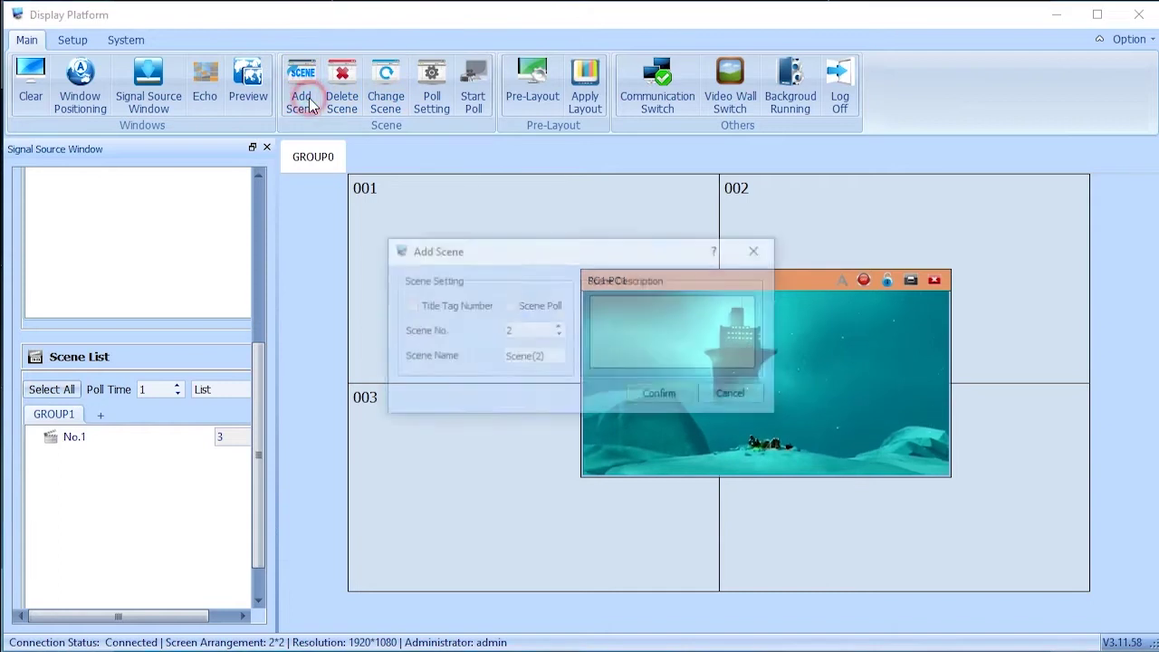
left_click(765, 251)
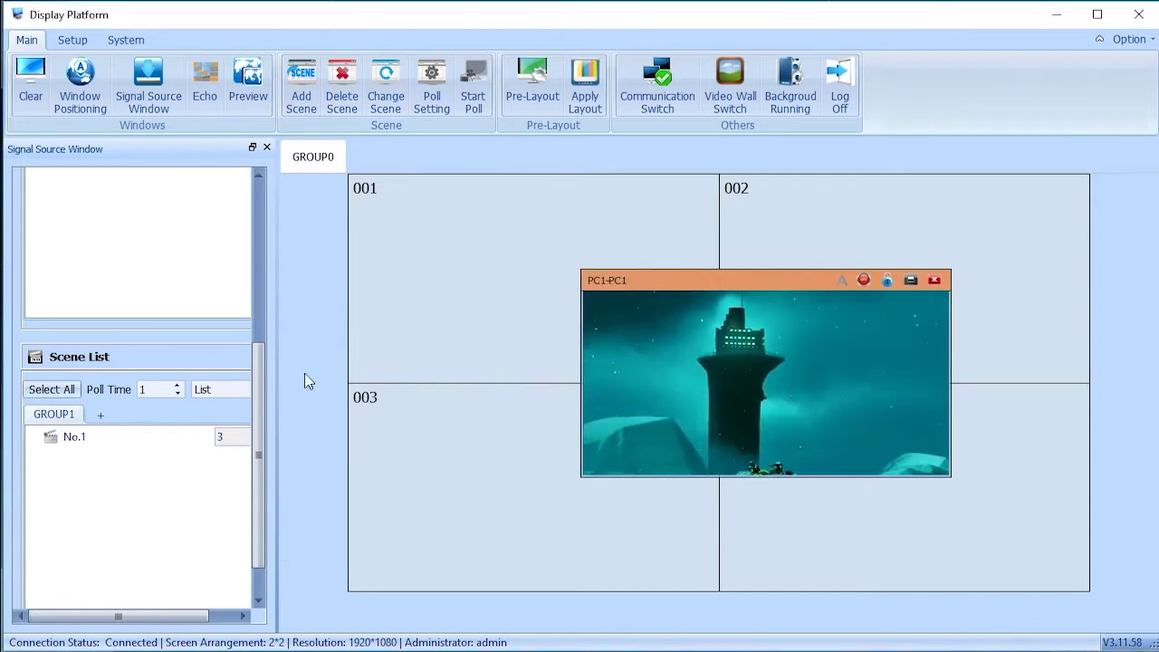
left_click(256, 359)
left_click_drag(256, 359, 272, 178)
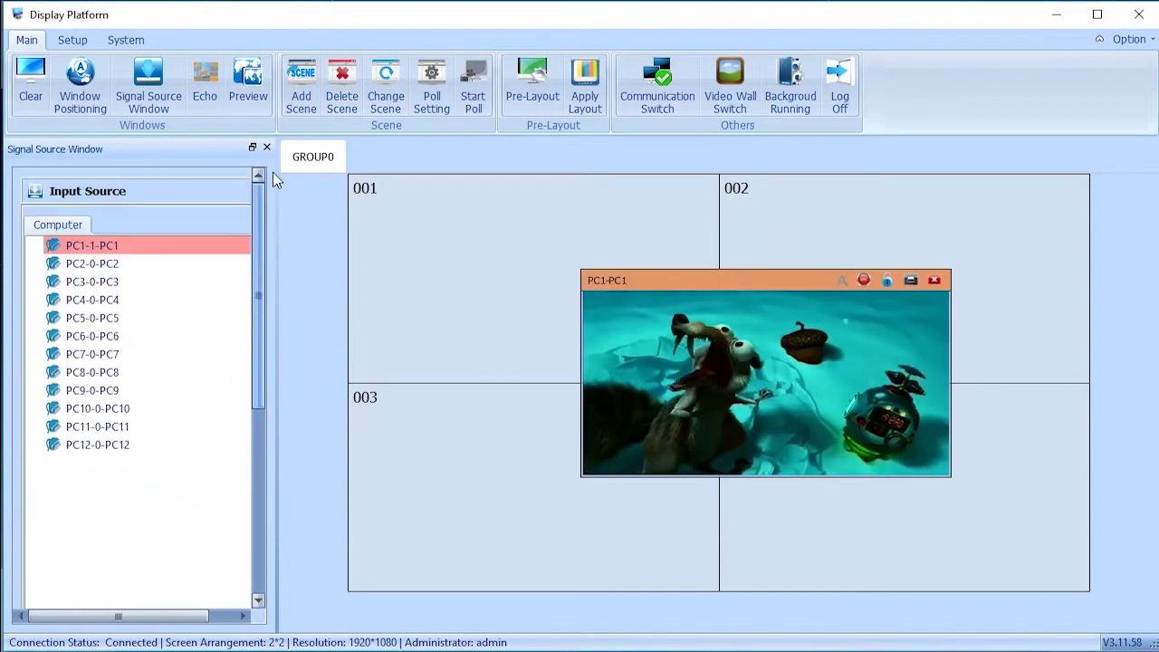
left_click(184, 262)
left_click_drag(186, 264, 522, 296)
Save the layout with the PC1 and PC2 windows as scene 2, named No.2
left_click(305, 80)
key("ctrl+a")
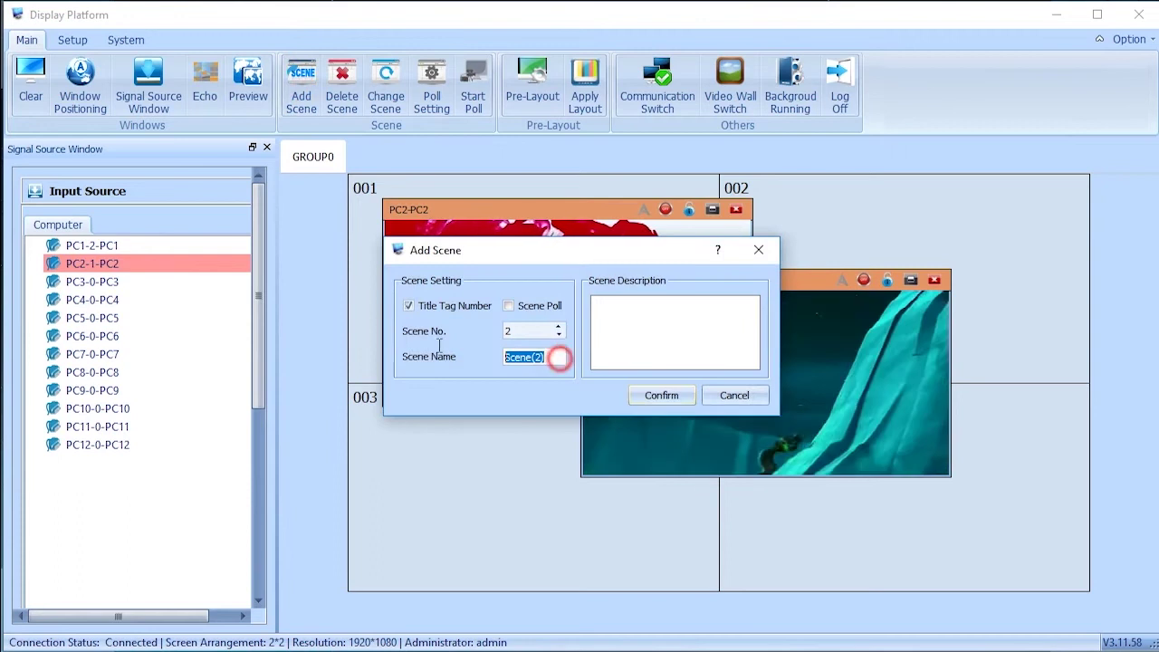
type("No.2")
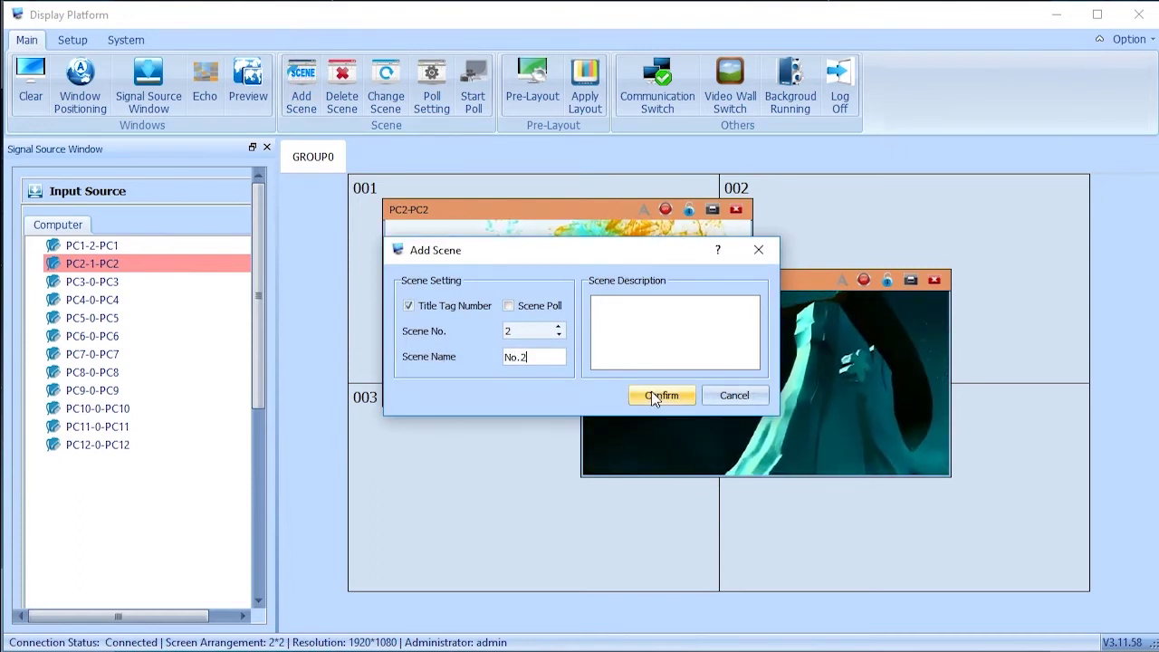
left_click(659, 395)
left_click_drag(262, 278, 275, 239)
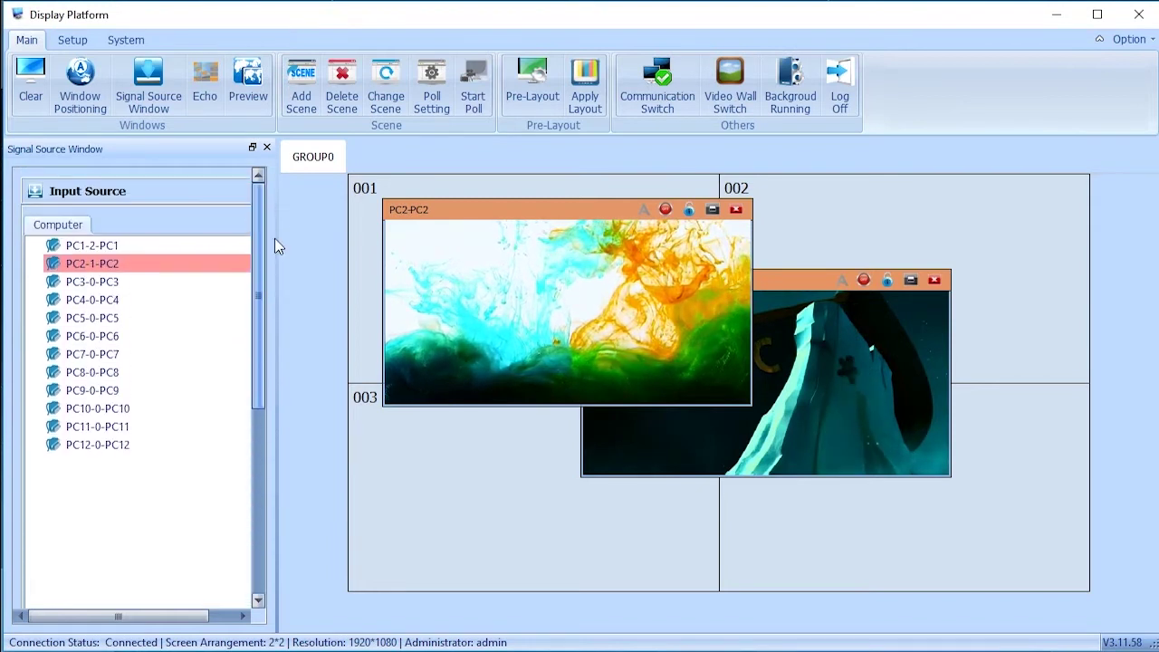
Open a PC3 window in the lower middle of the wall and save the layout as scene 3, named No.3
double_click(136, 281)
left_click_drag(429, 273, 591, 448)
left_click(302, 102)
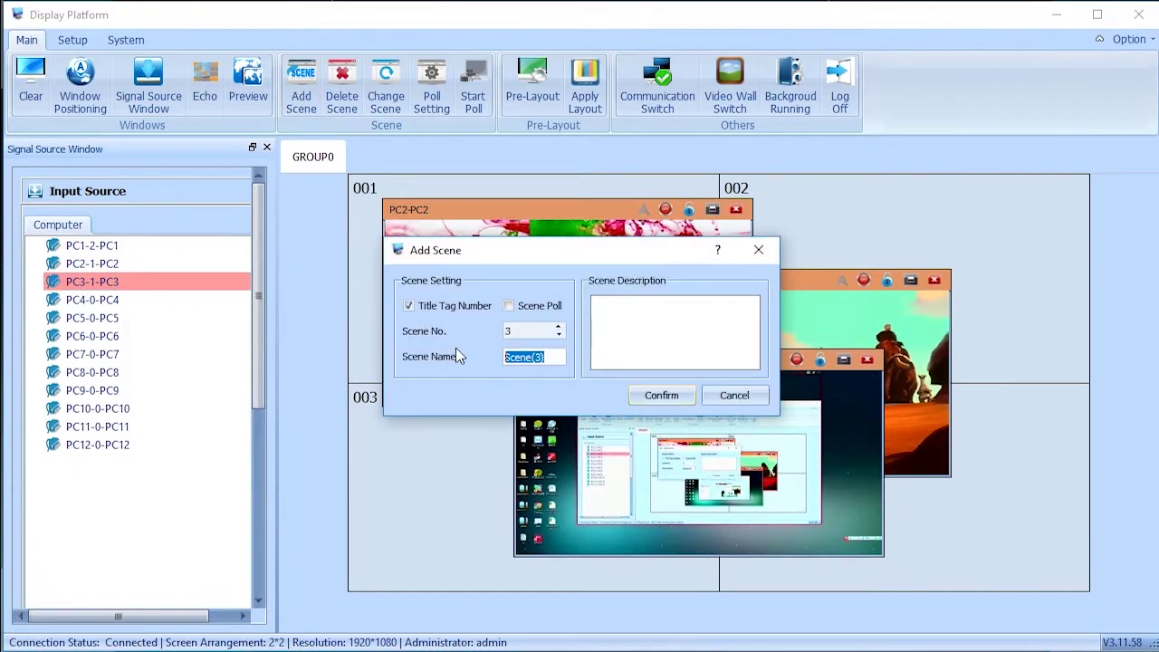
type("No.3")
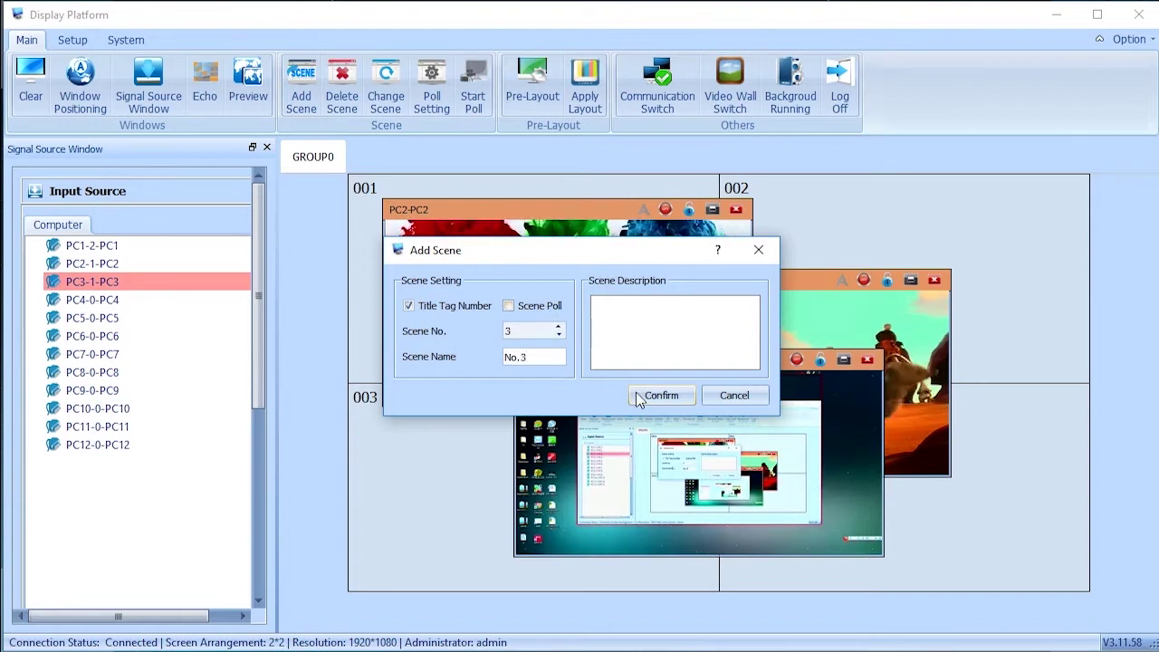
left_click(650, 399)
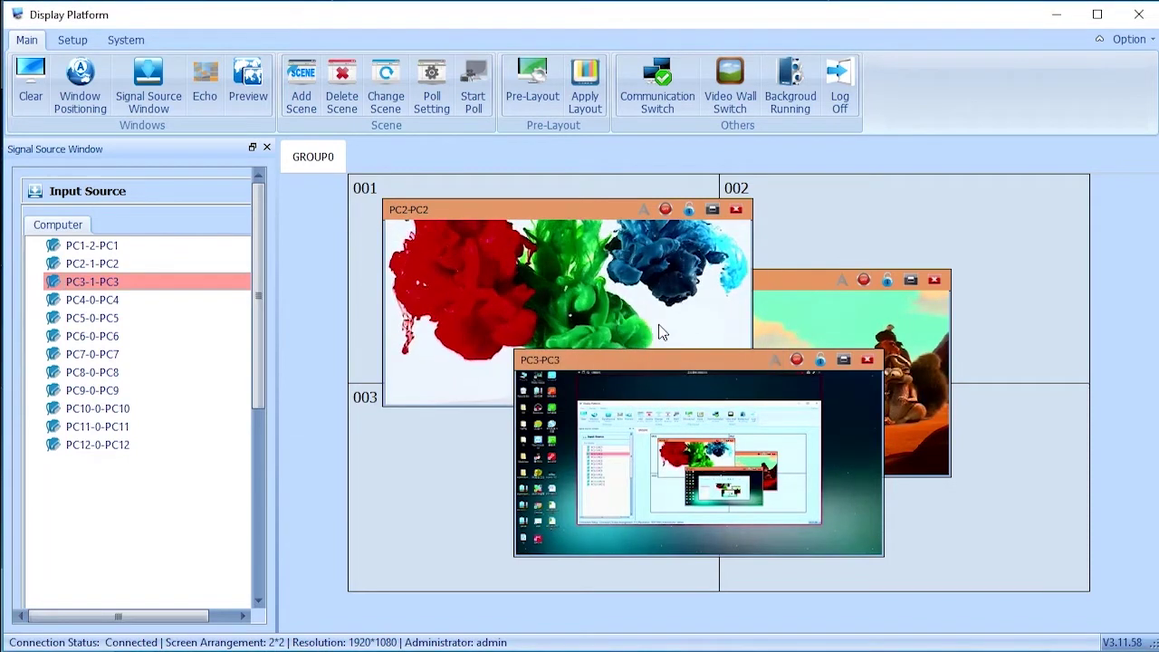
Load scenes No.1, No.2 and No.3 in turn from the scene list to view their layouts
left_click_drag(261, 270, 261, 467)
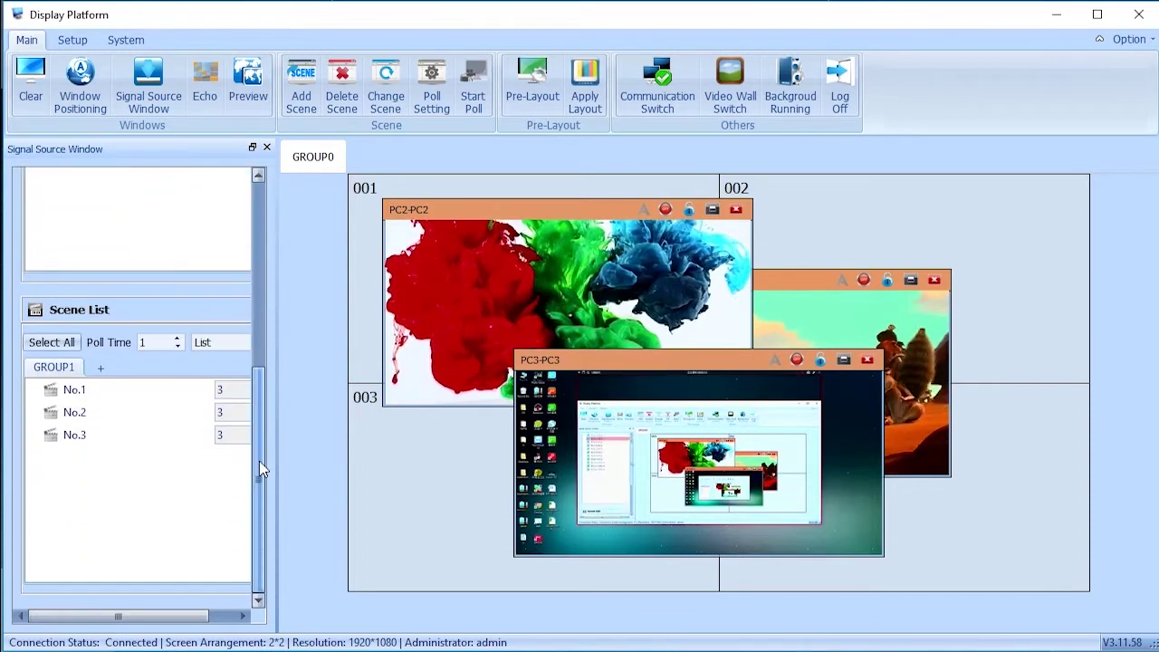
double_click(138, 390)
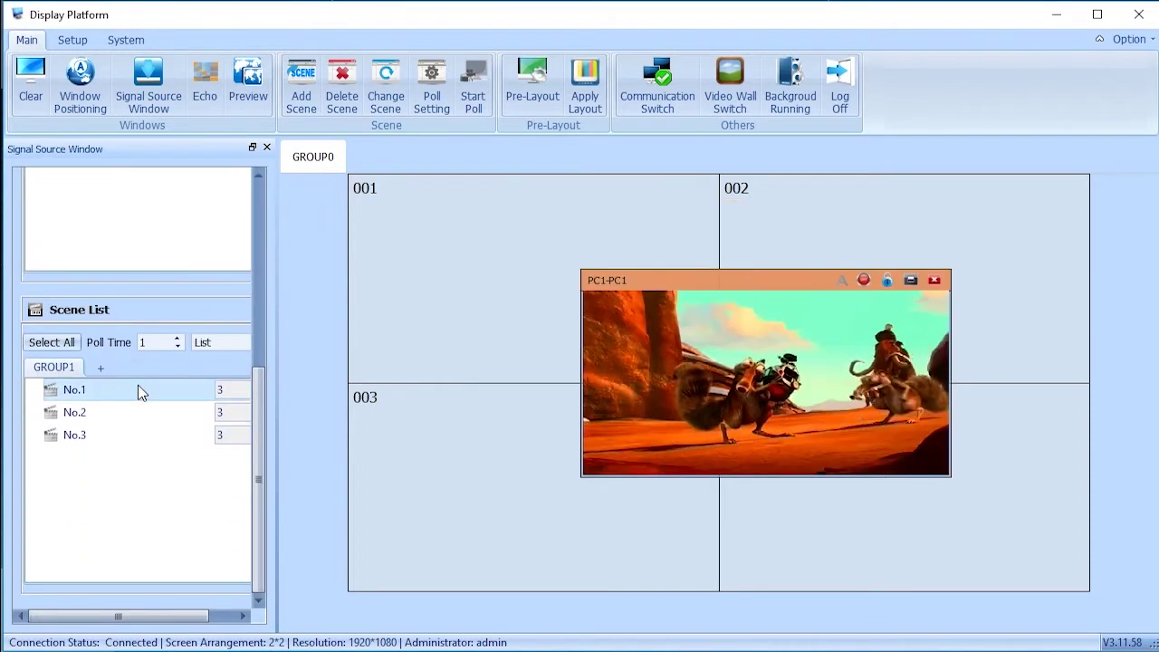
double_click(139, 416)
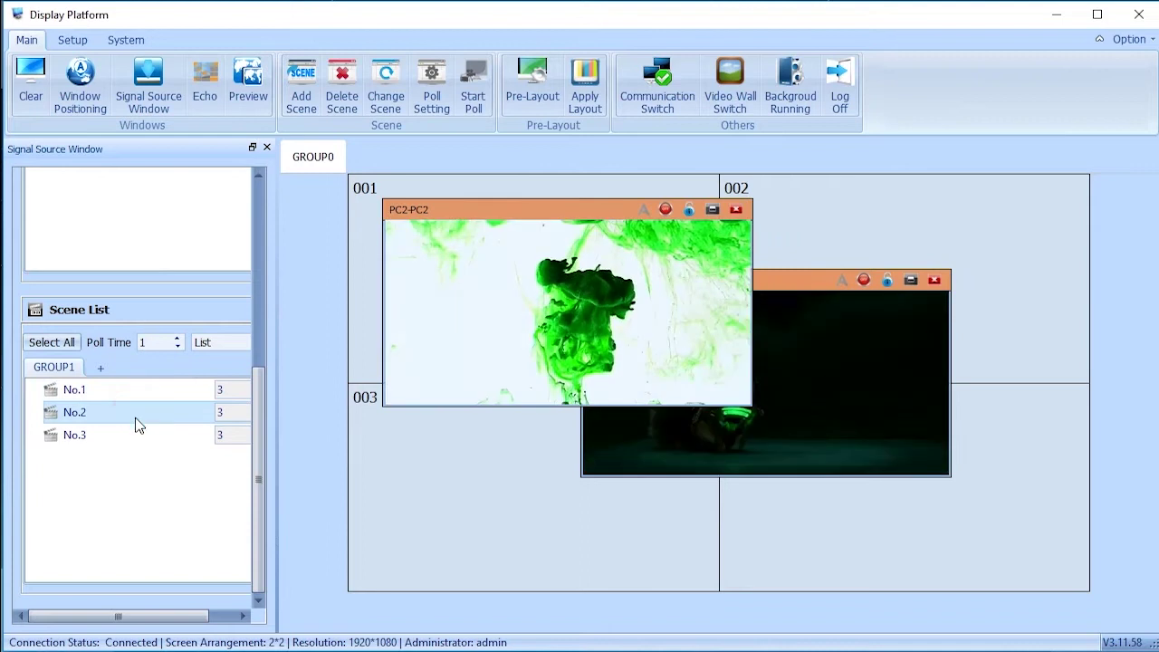
double_click(129, 437)
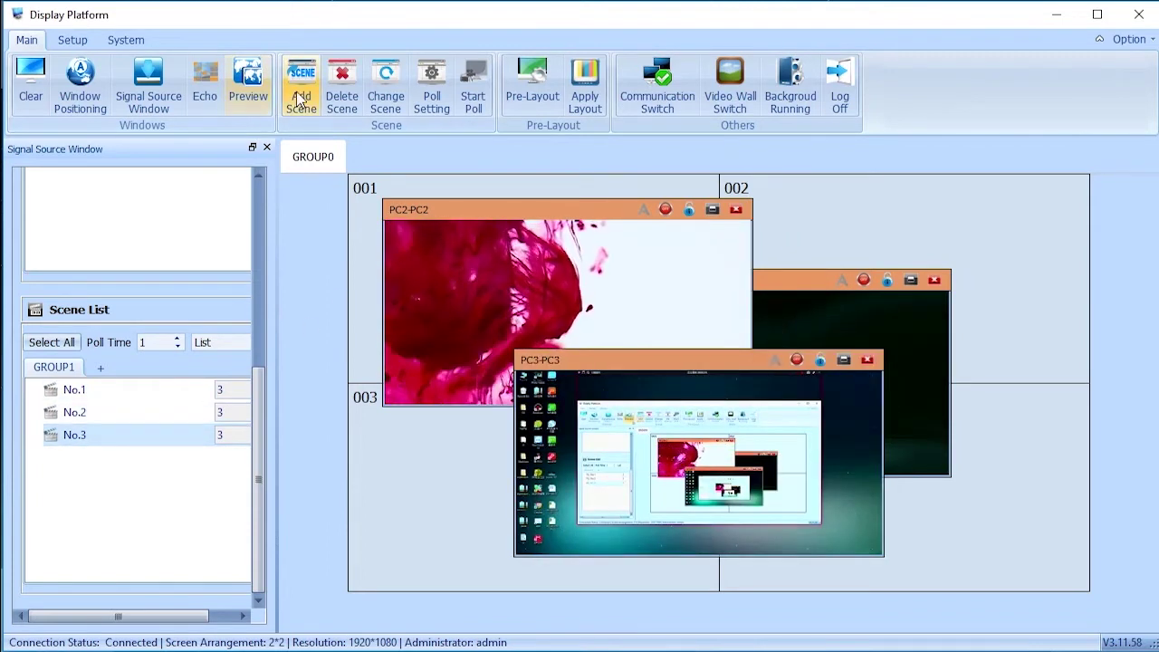
Delete scene No.3 from the scene list
left_click(351, 98)
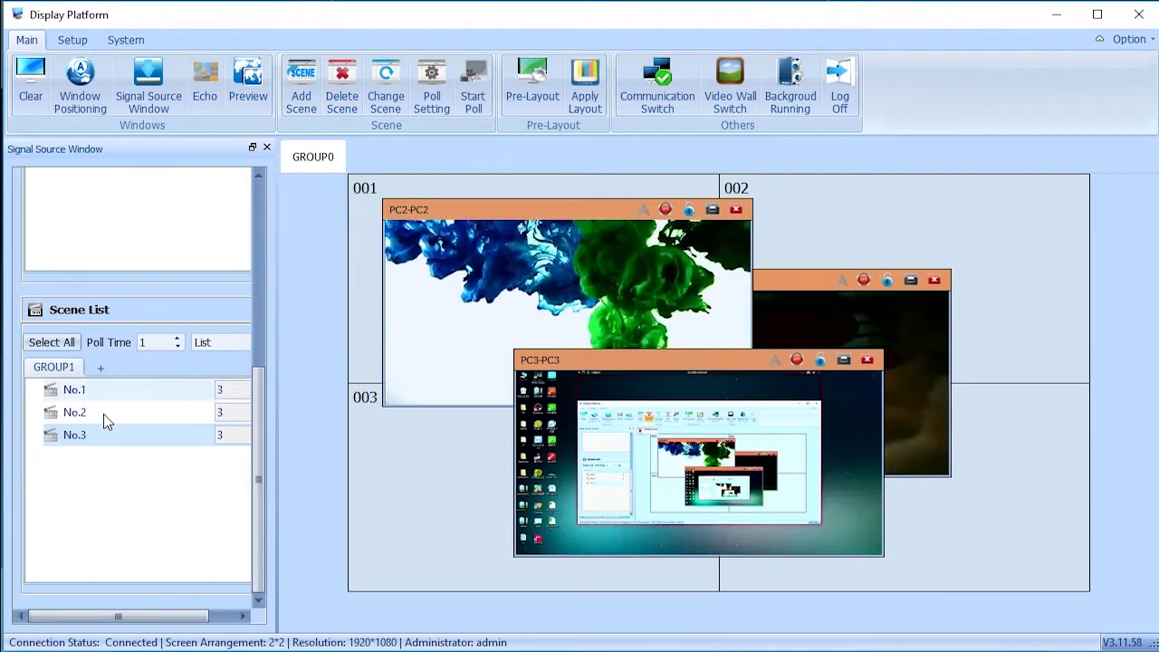
left_click(108, 393)
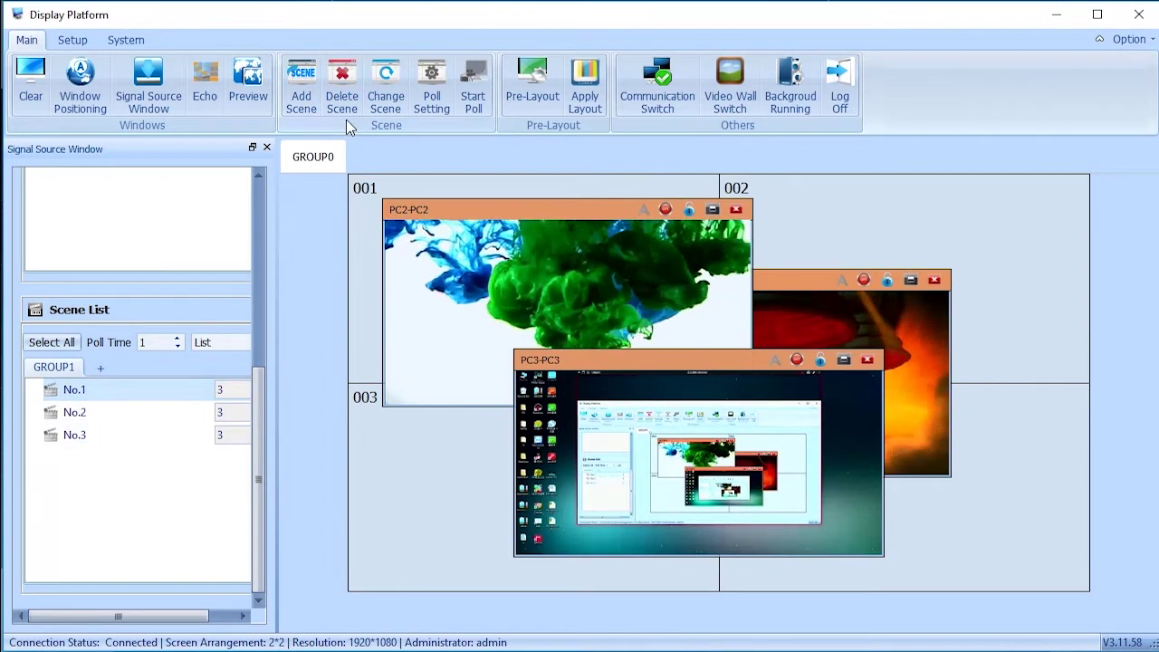
left_click(120, 433)
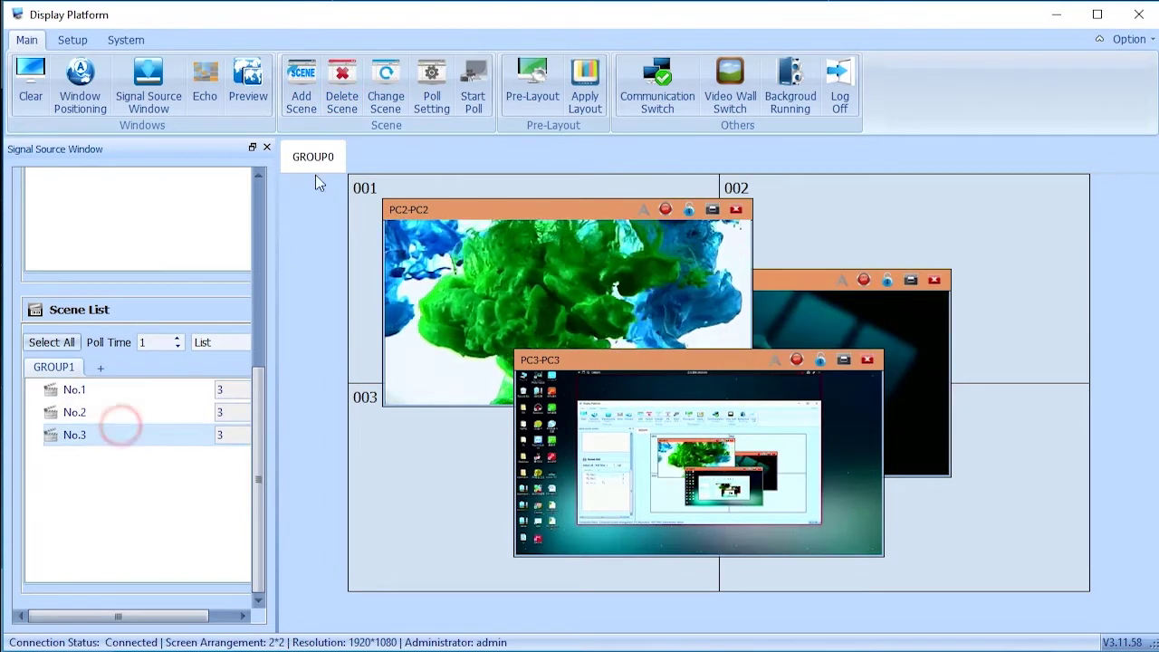
left_click(342, 102)
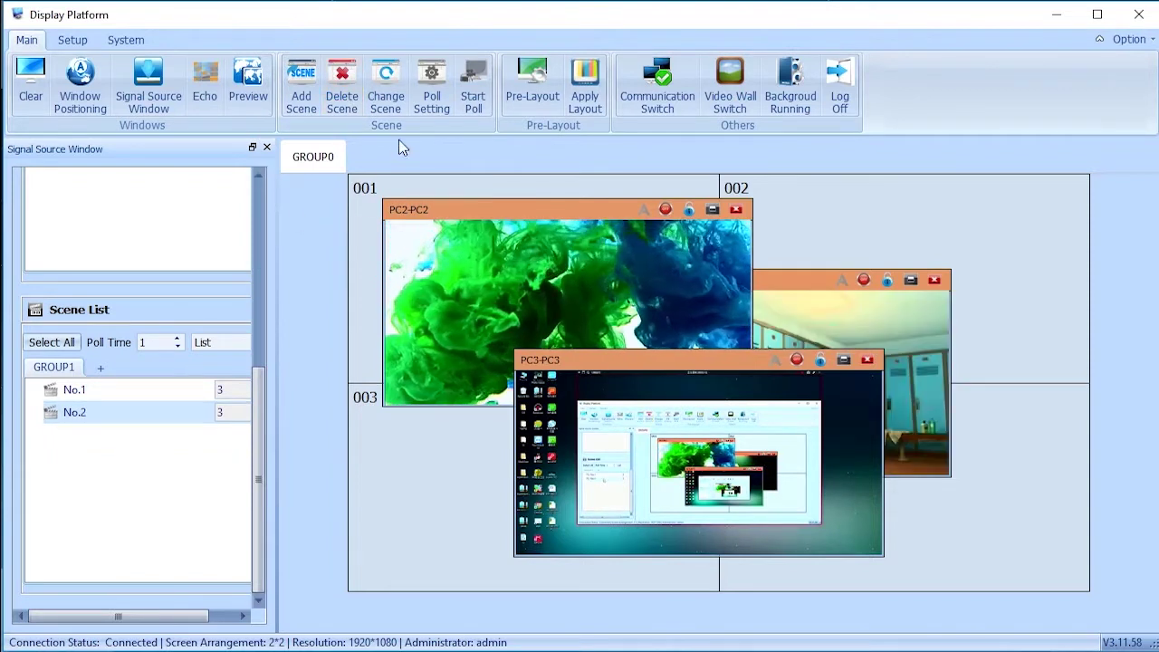
Update scene No.2 so its PC2 window fills the whole wall, and switch between scenes No.1 and No.2 to check it
left_click(402, 94)
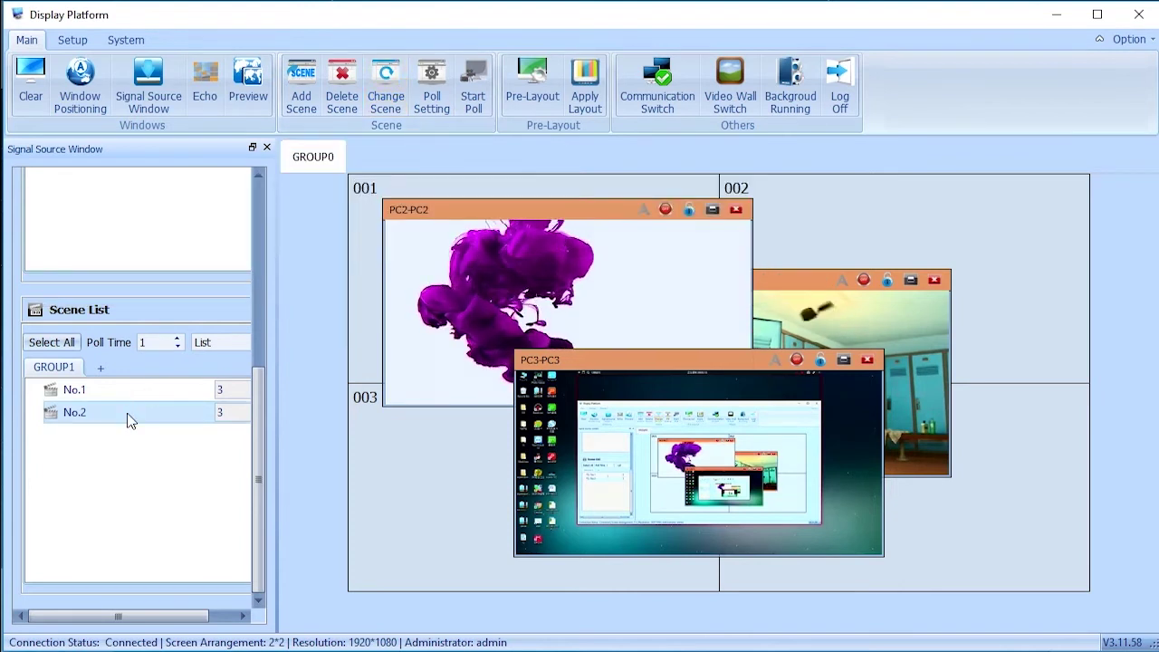
left_click(135, 413)
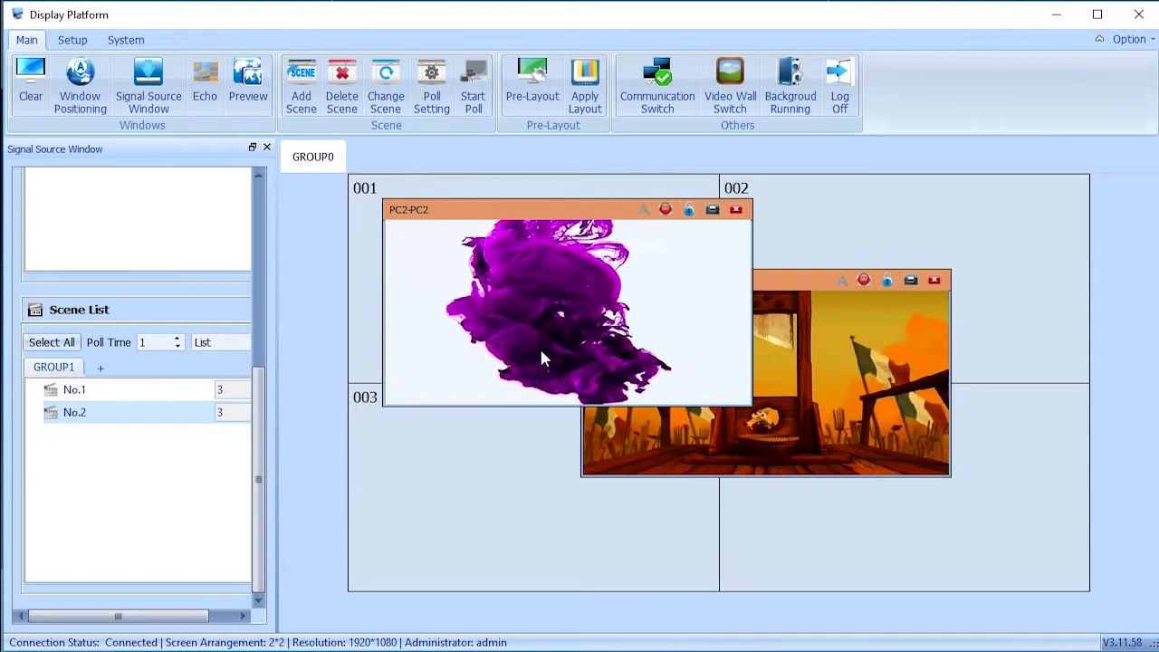
left_click(712, 211)
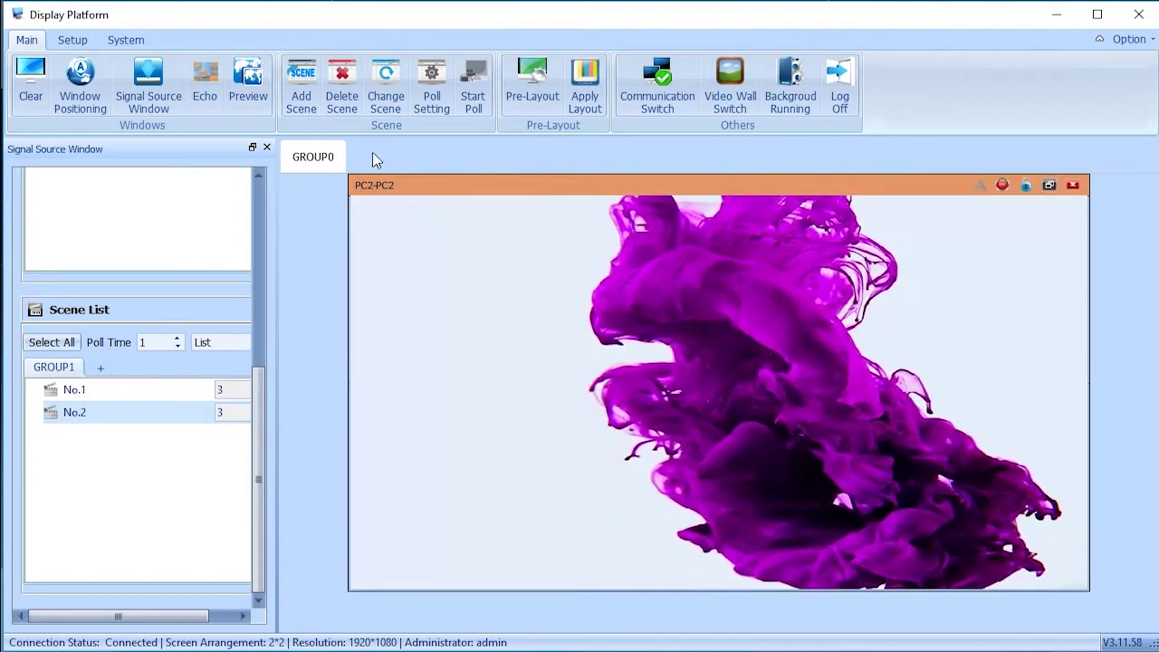
left_click(390, 104)
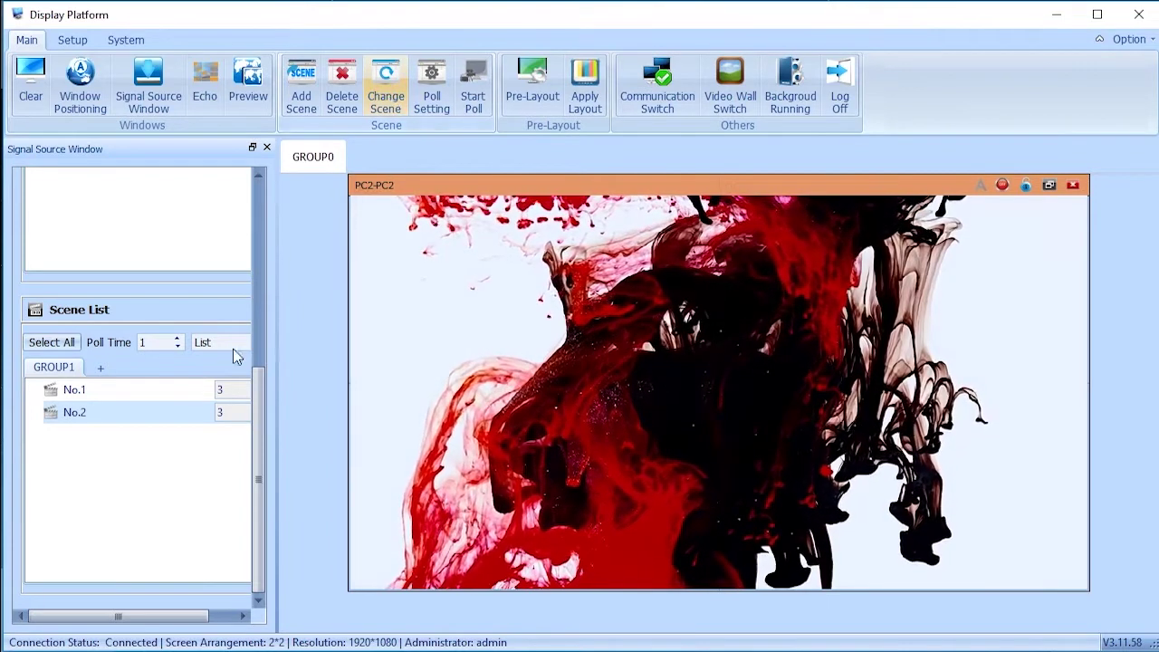
left_click(145, 389)
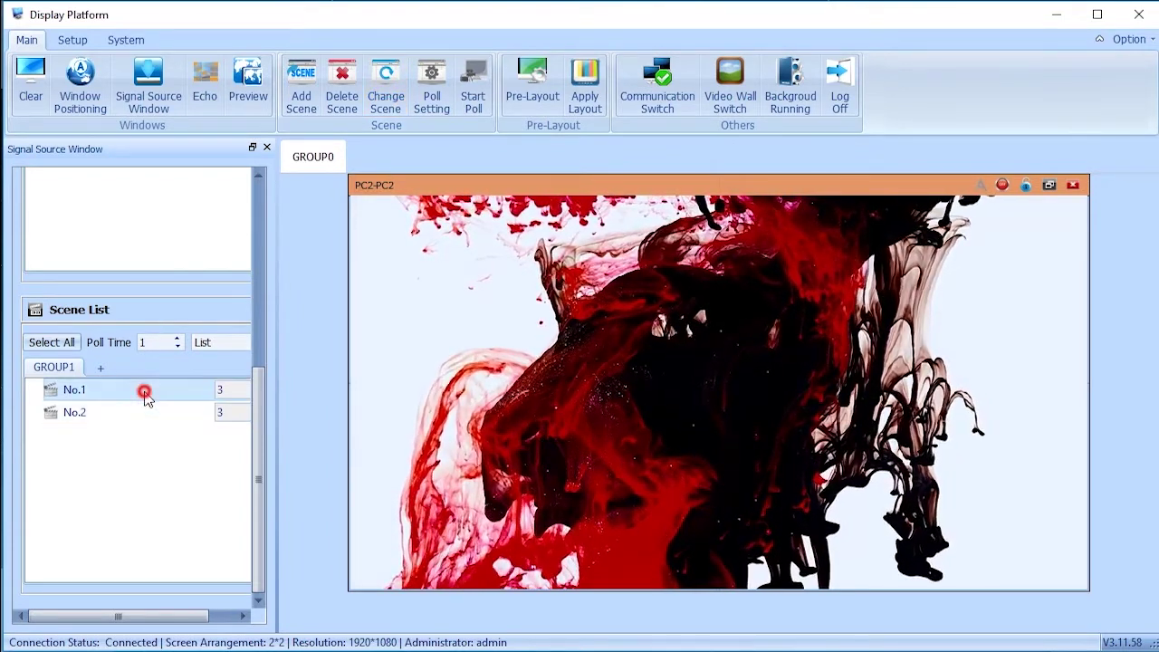
left_click(143, 412)
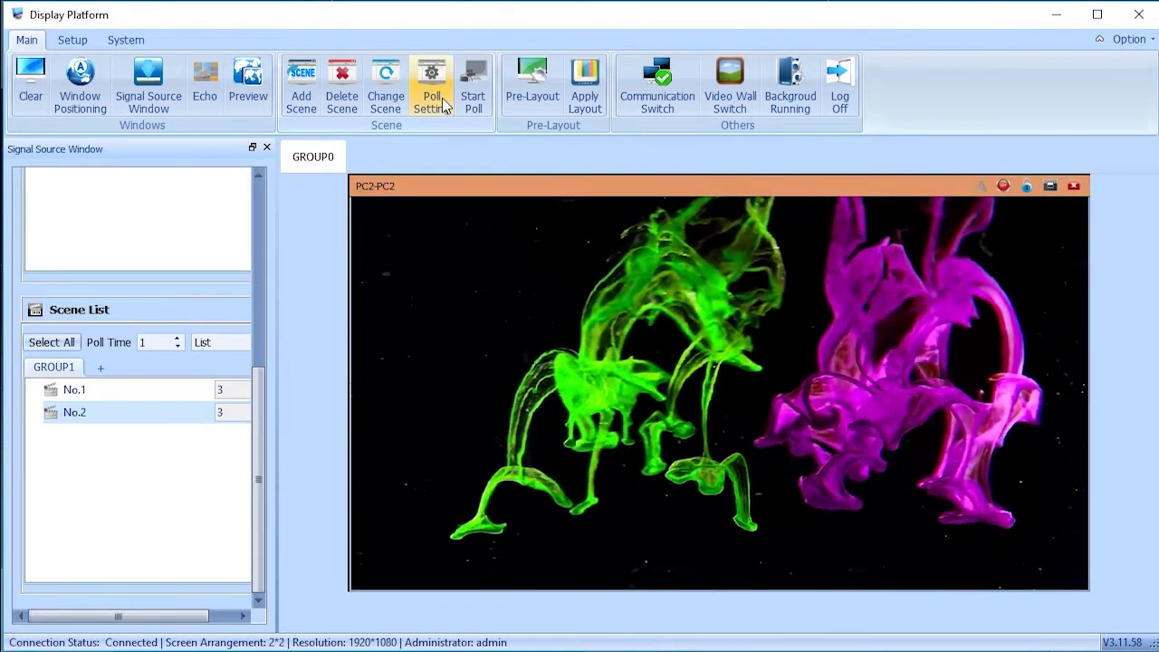
Include scenes No.1 and No.2 in the poll with a poll time of 3, and run the poll briefly before stopping it
left_click(442, 103)
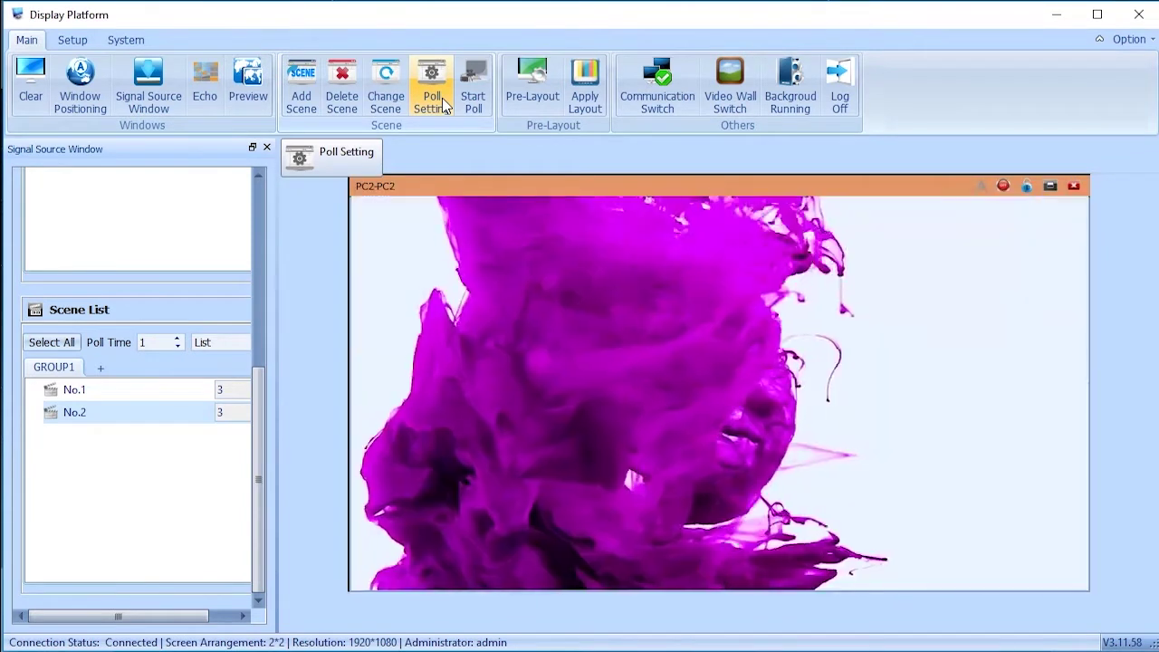
left_click(441, 98)
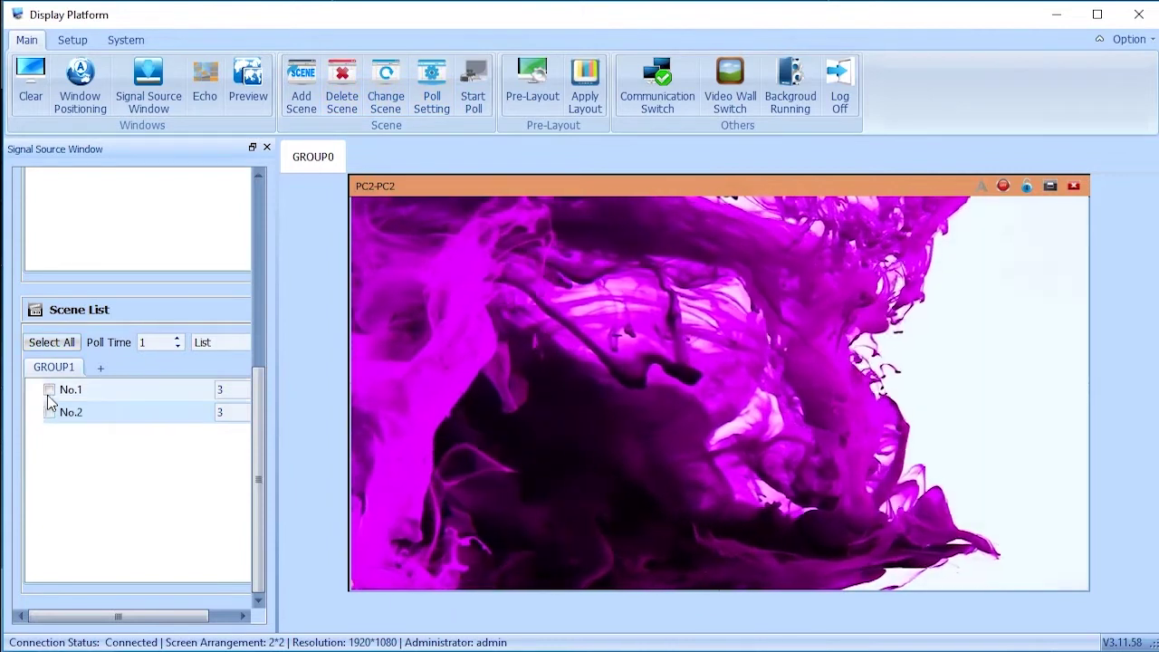
left_click(49, 389)
left_click(50, 413)
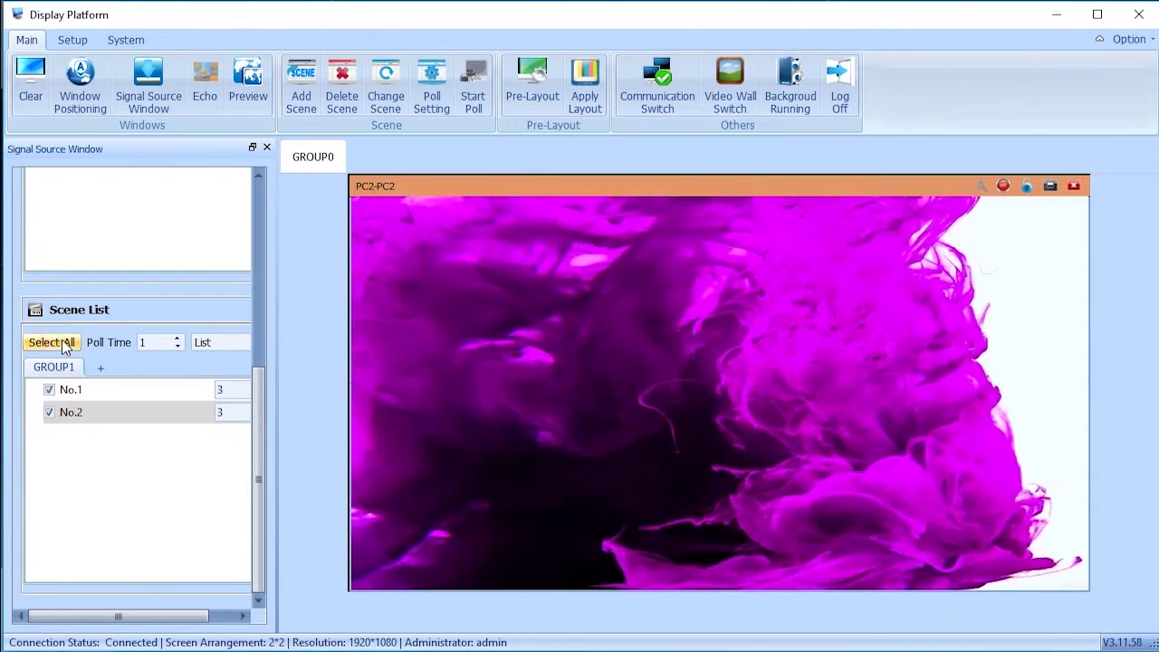
double_click(162, 344)
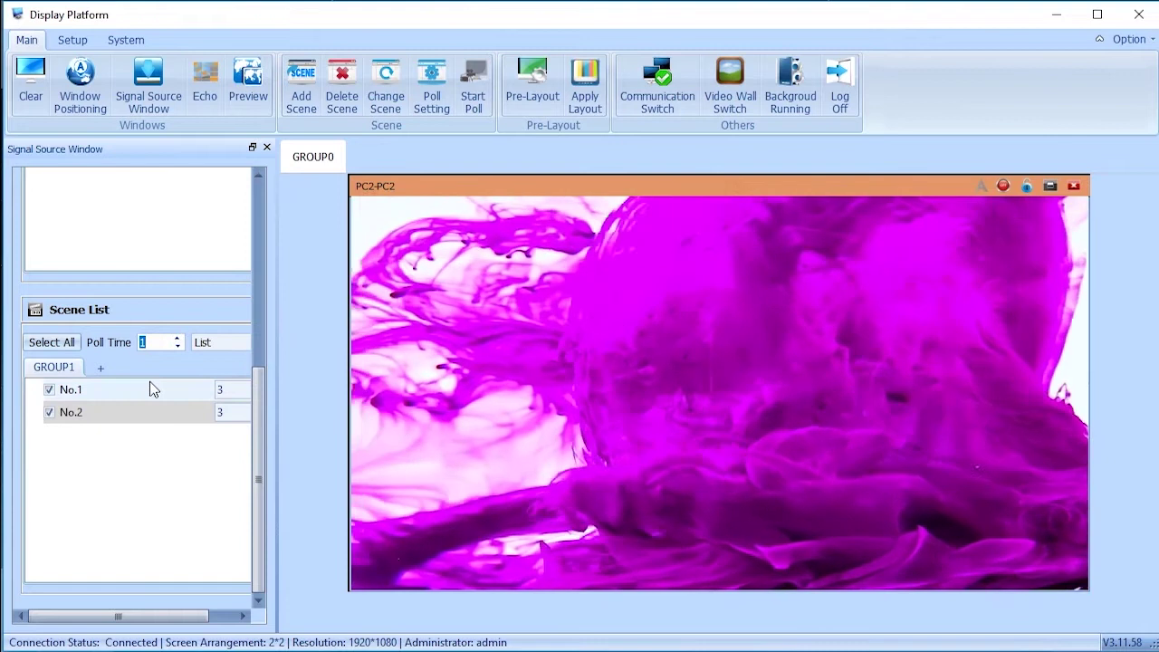
type("3")
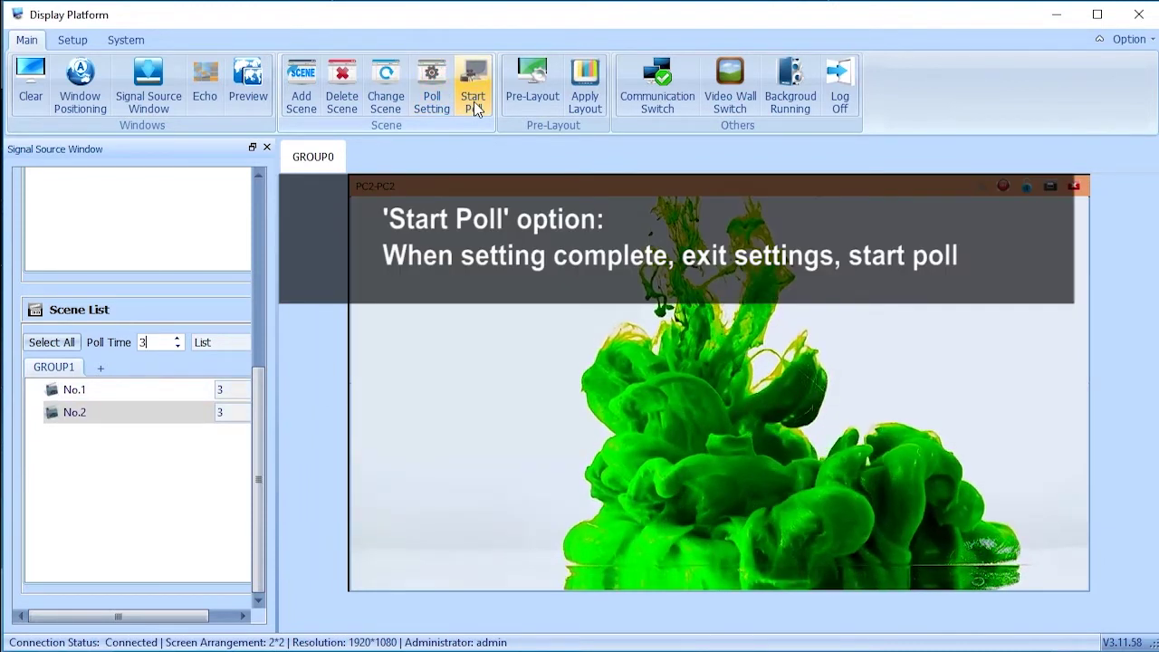
left_click(475, 107)
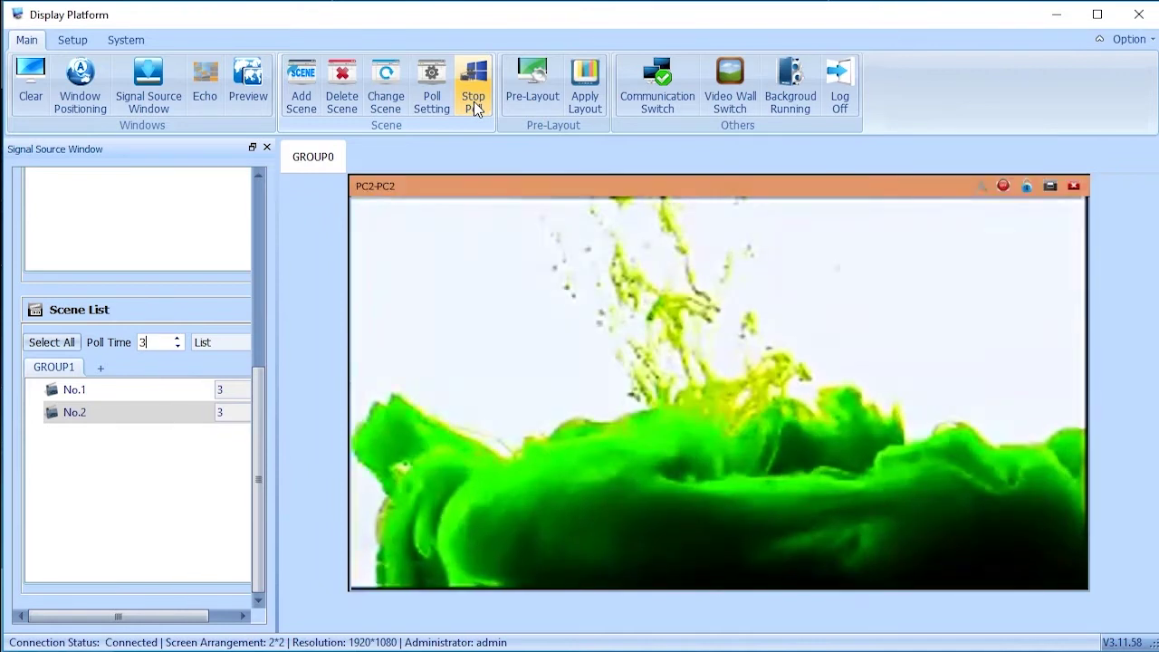
left_click(474, 108)
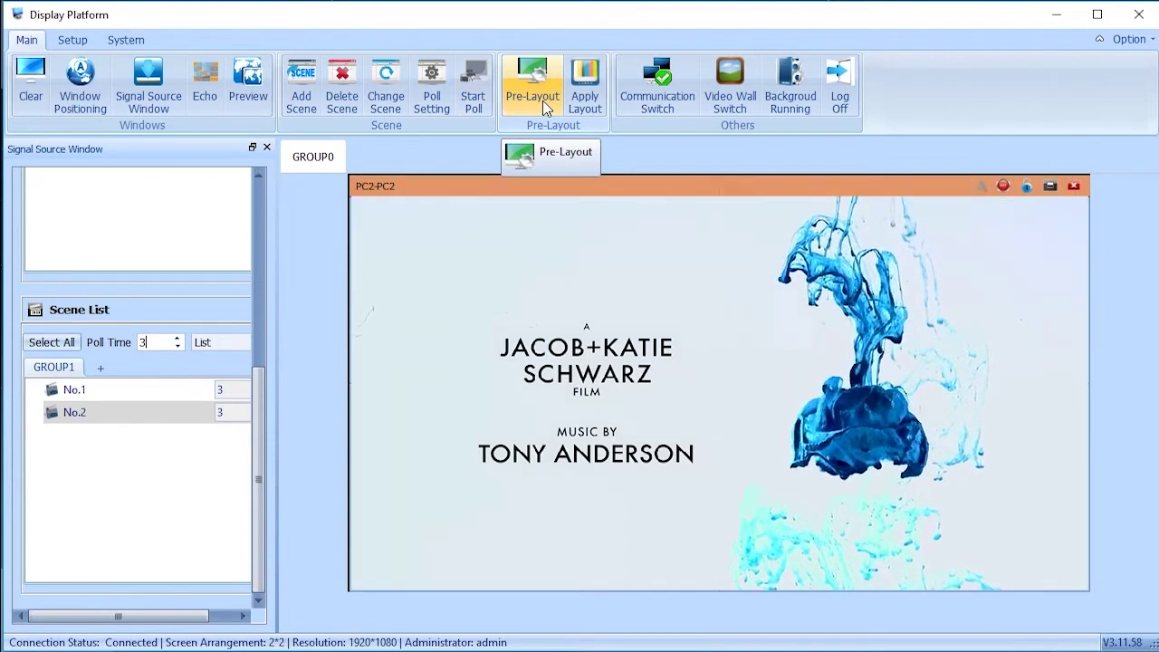
In pre-layout mode, fit the PC2 window to the wall's lower-right screen, apply that layout to the wall and return to normal mode
left_click(542, 101)
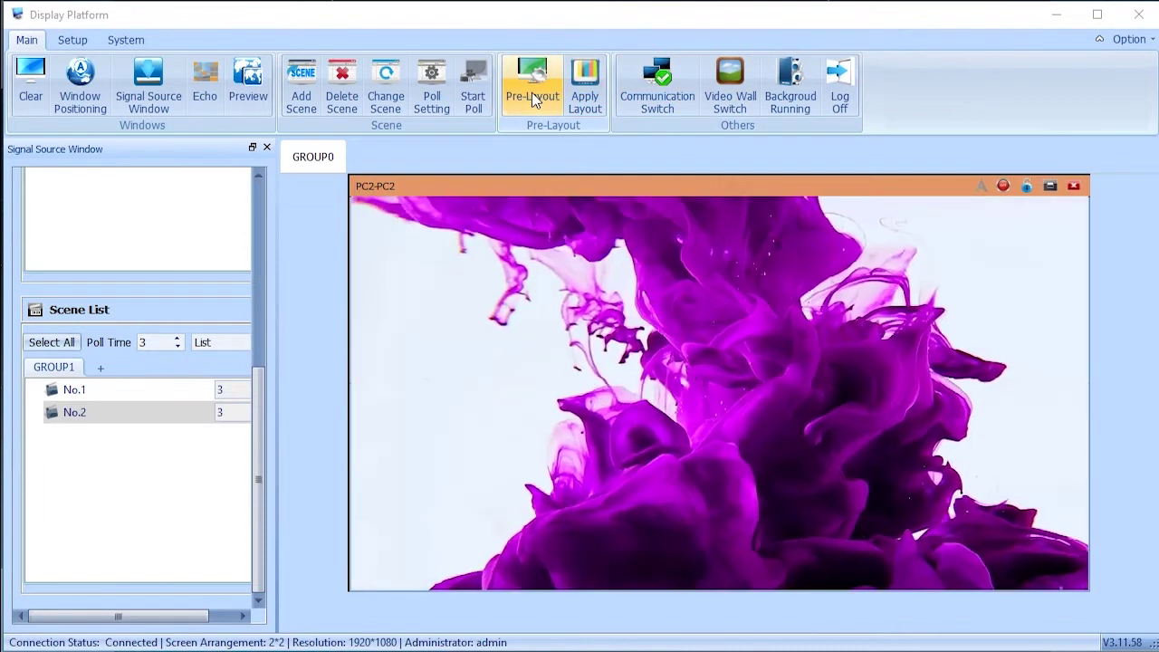
left_click(533, 98)
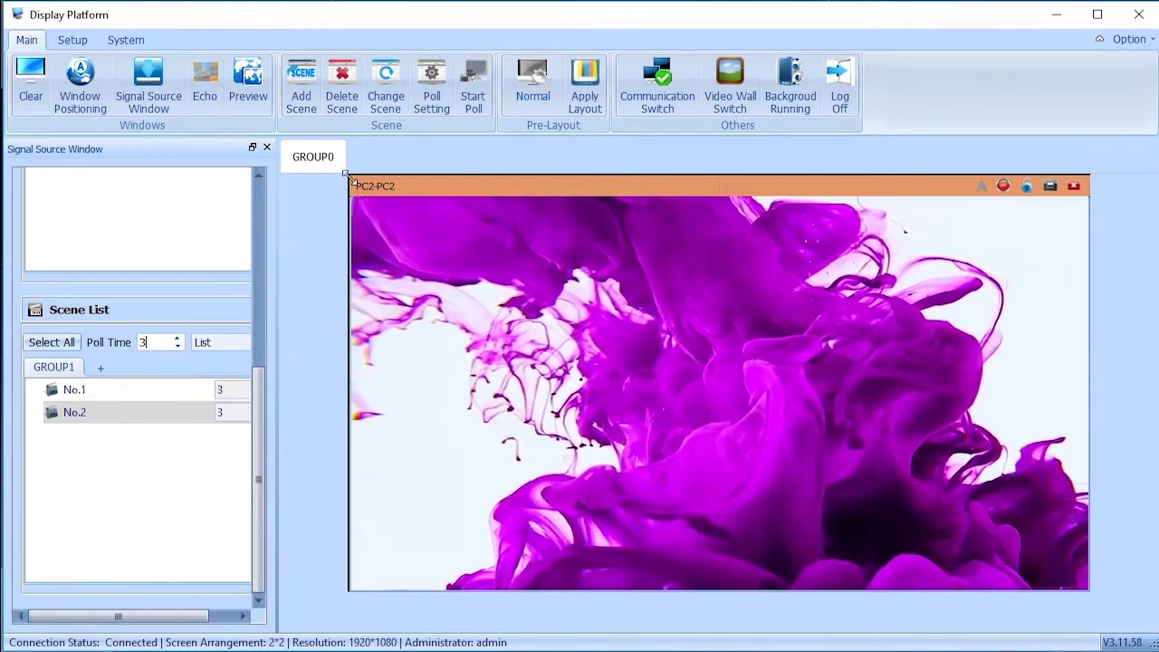
left_click(335, 165)
left_click_drag(597, 343, 717, 400)
left_click(594, 92)
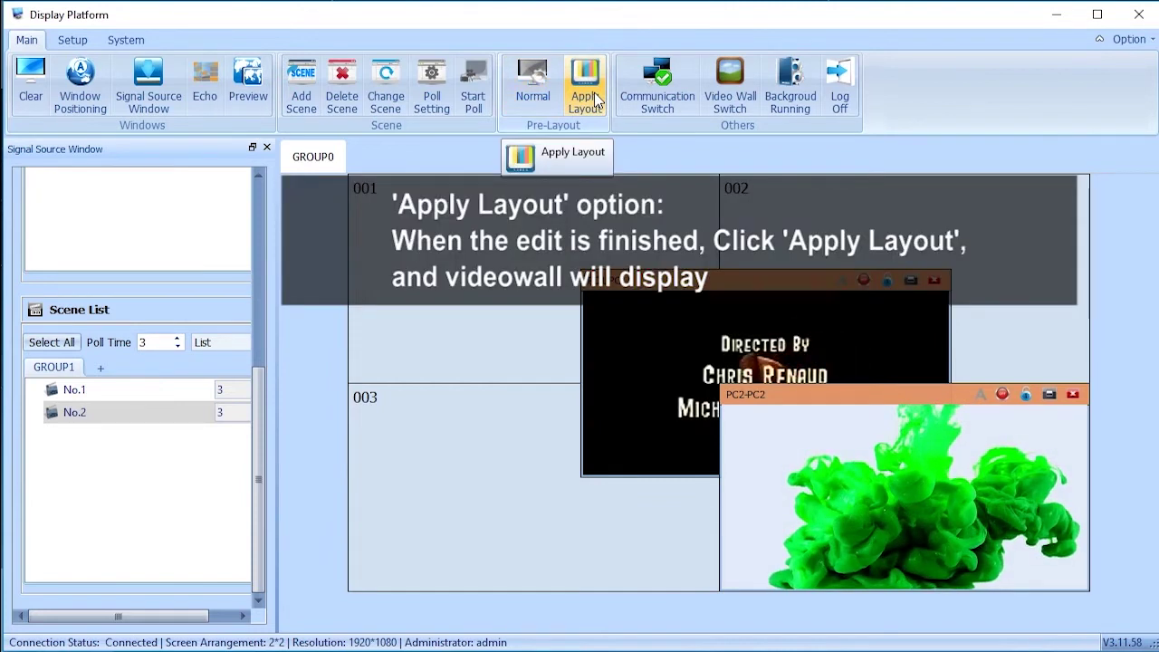
left_click(594, 92)
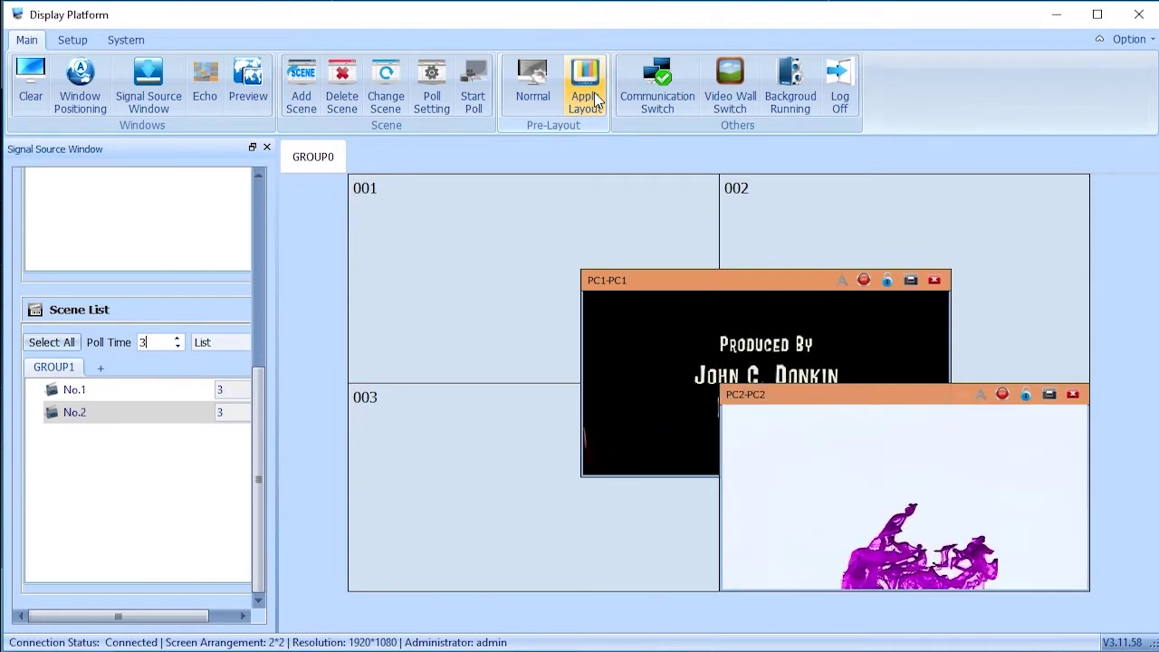
left_click(534, 97)
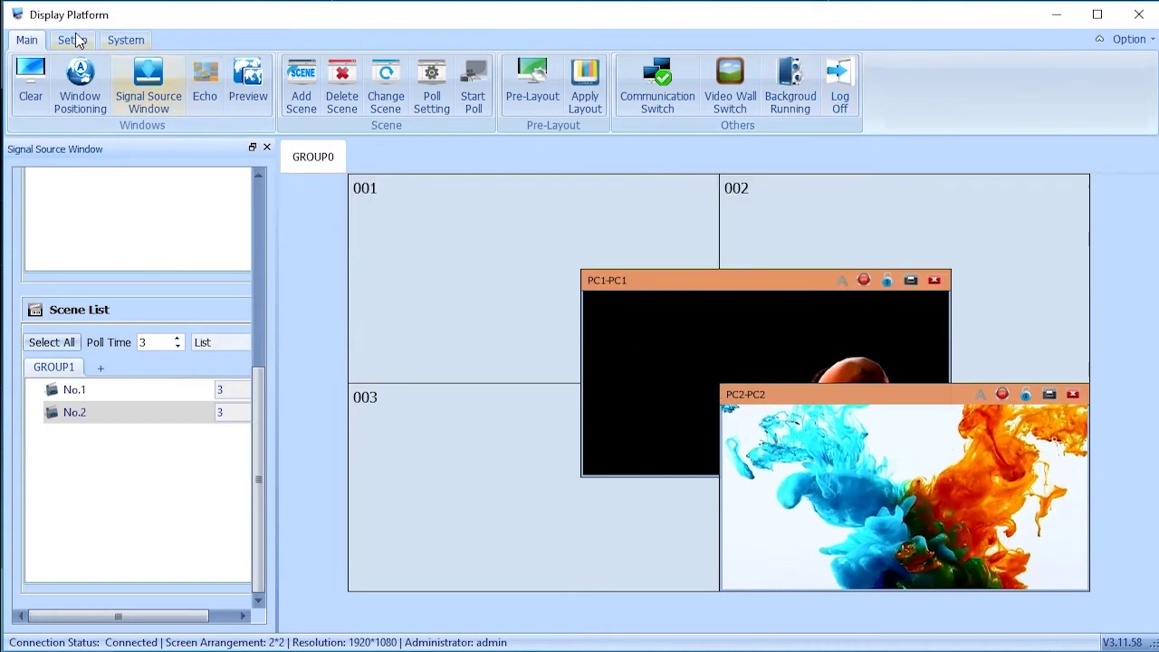
Review the communication device information, including control method, network address and online devices, and close it without changes
left_click(74, 39)
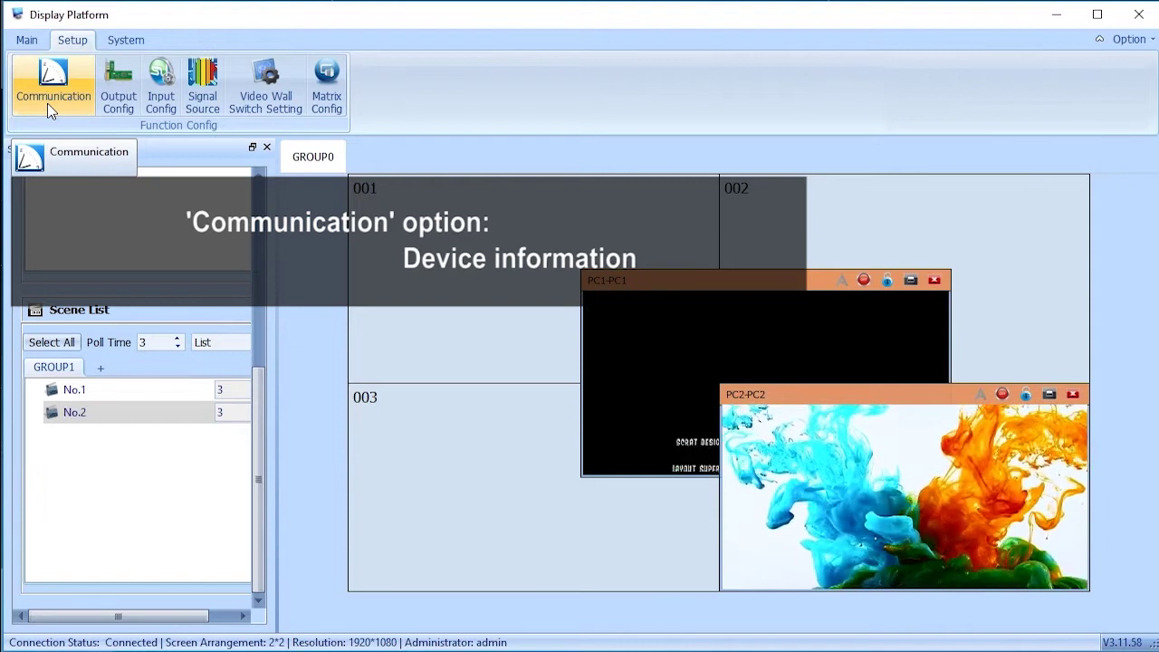
left_click(47, 103)
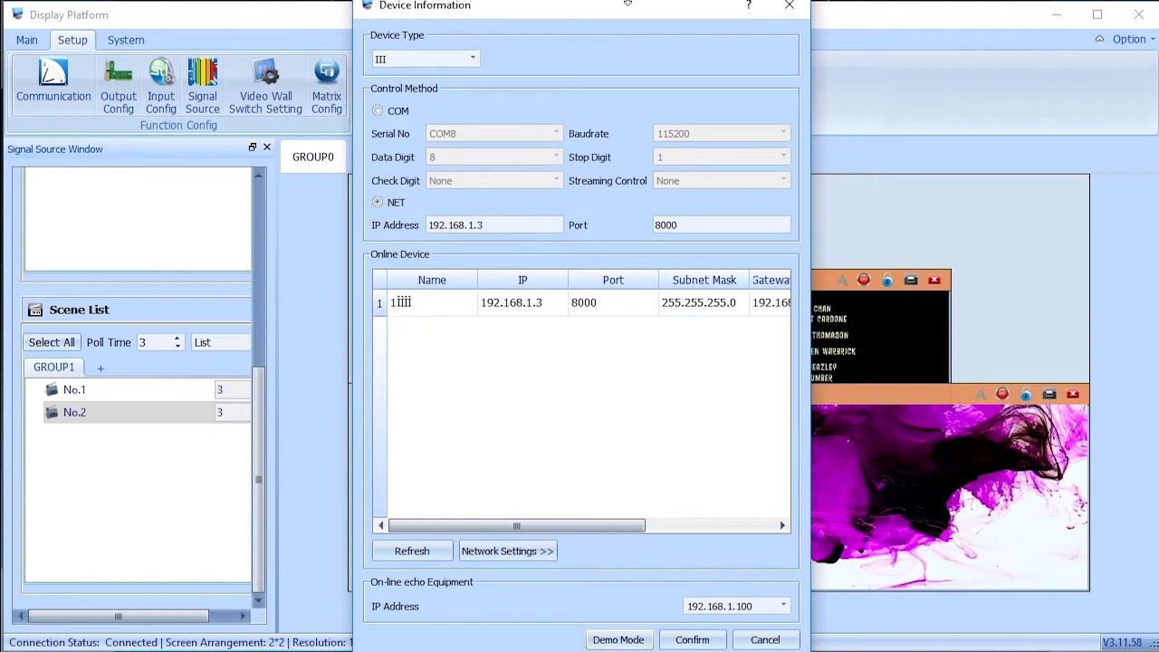
left_click_drag(628, 4, 628, 27)
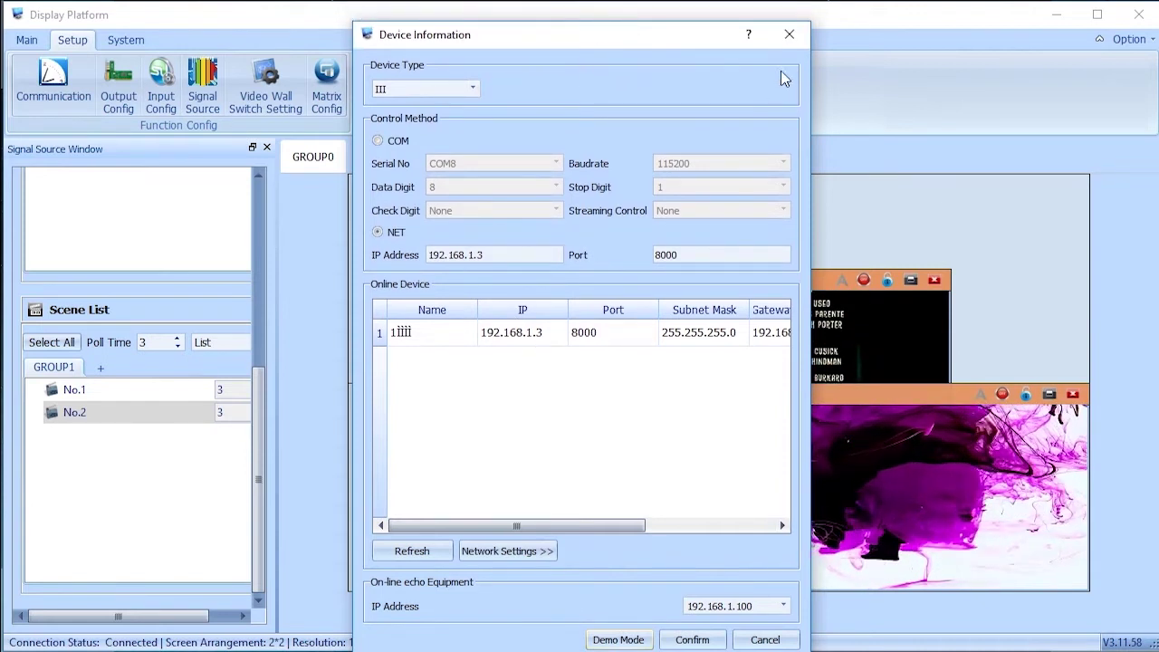
left_click(790, 36)
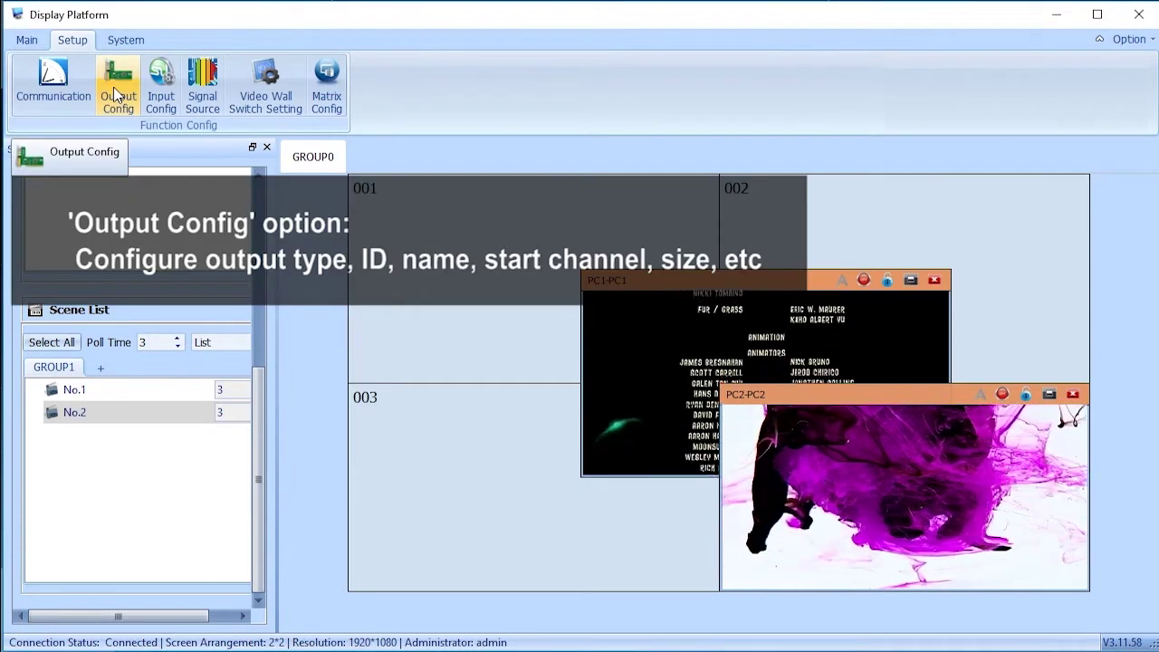
Review the output group format settings and the custom input channel configuration, closing each without changes
left_click(115, 94)
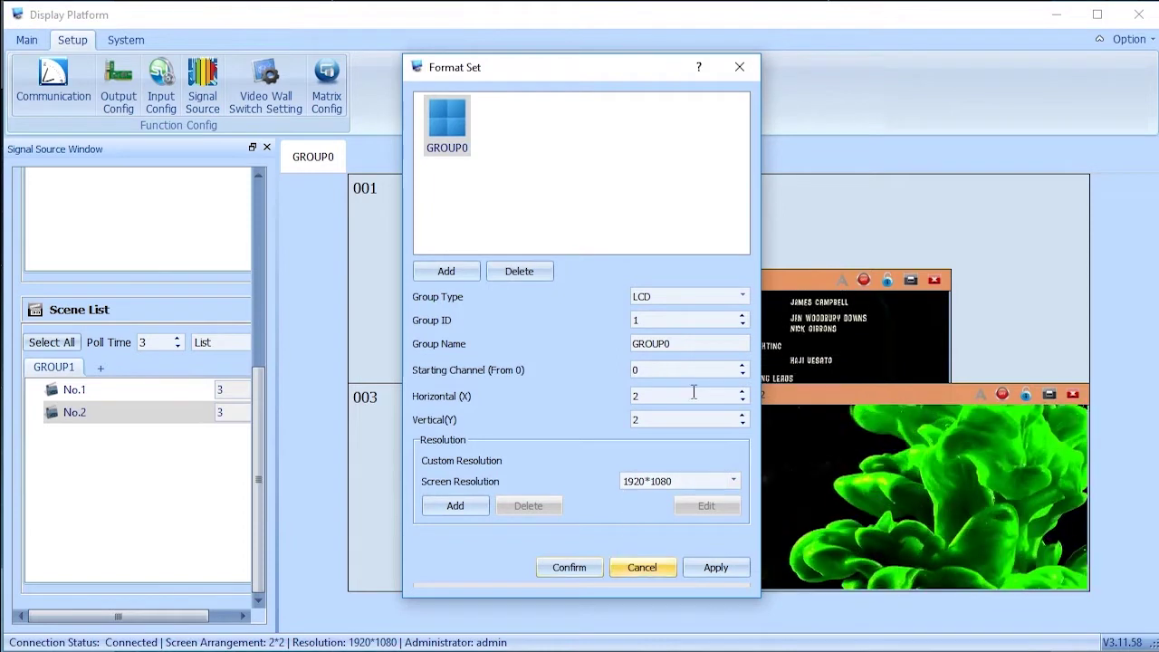
left_click(740, 68)
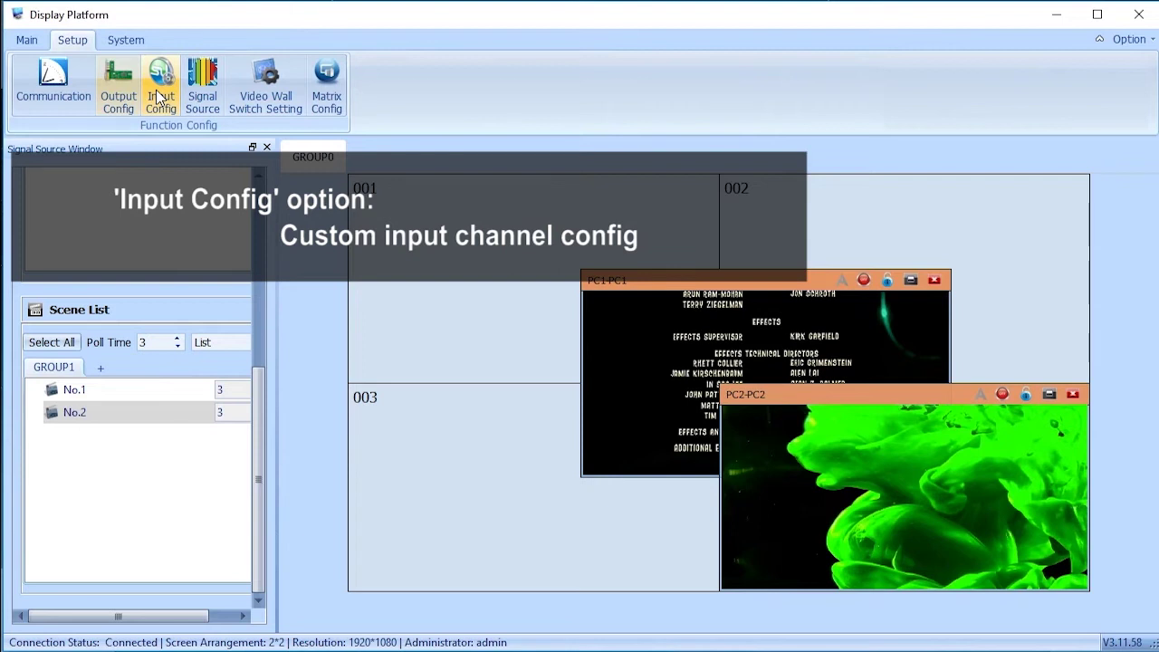
left_click(157, 93)
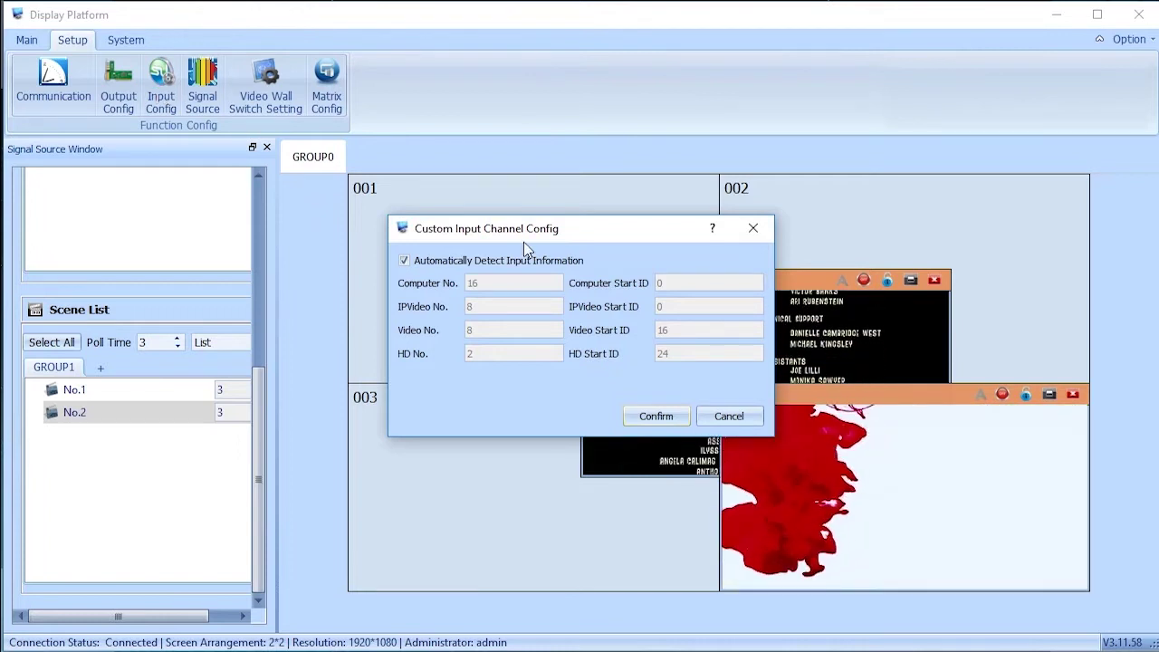
left_click(766, 231)
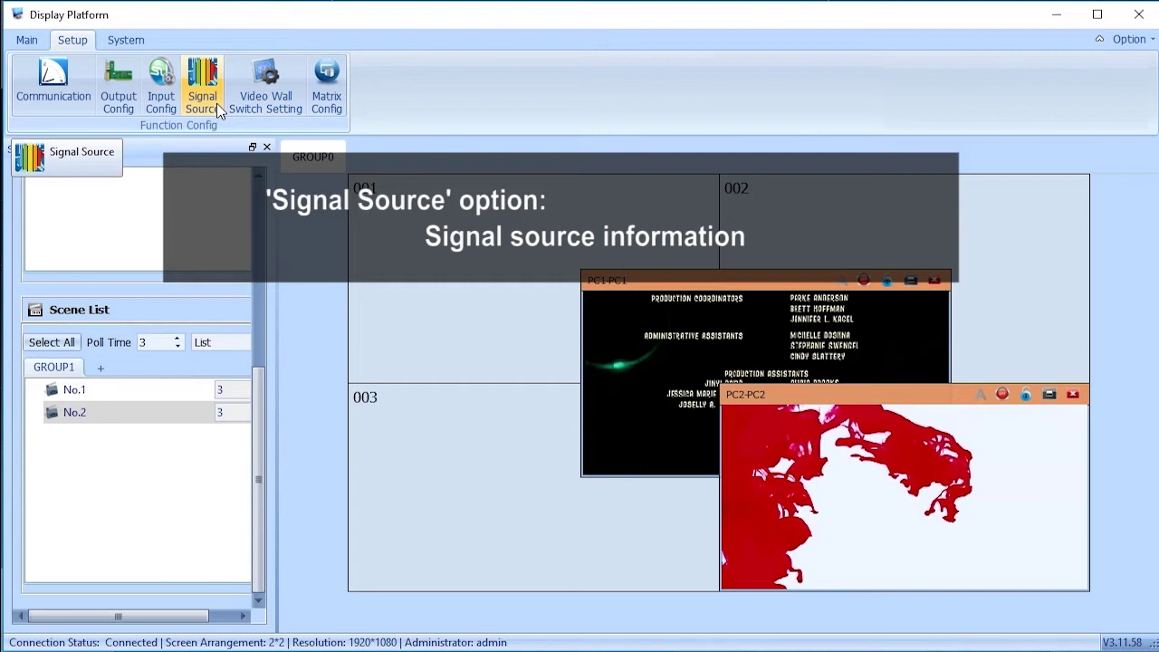
Review the signal source list and the video wall switch settings without changes, and locate the Video Wall Switch function
left_click(216, 104)
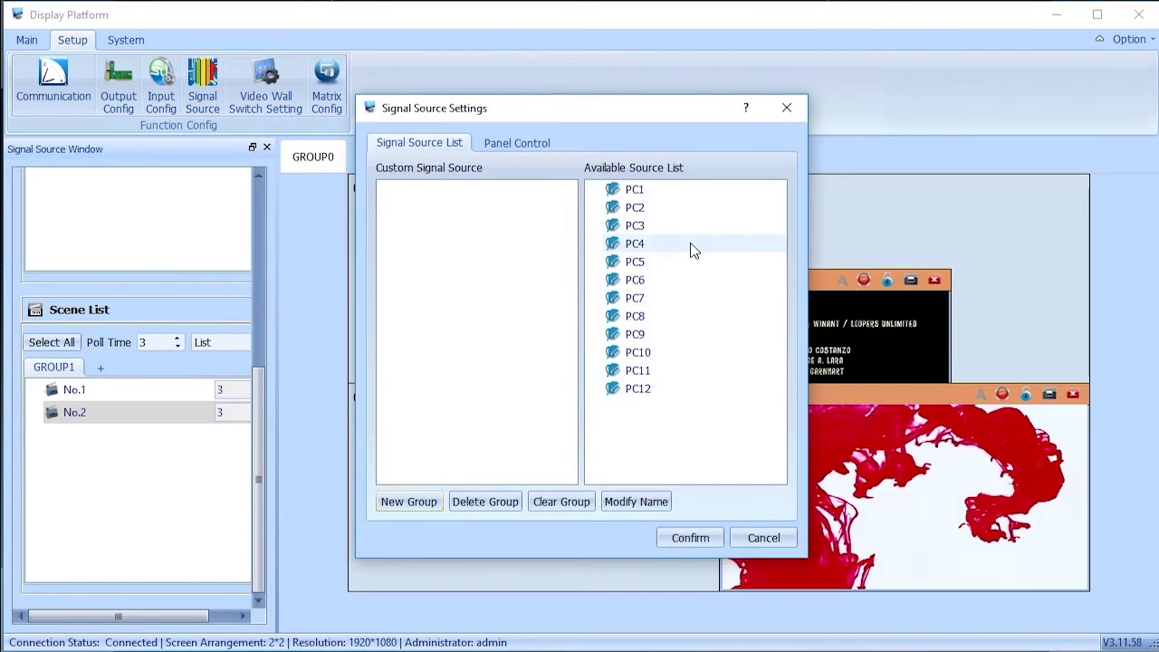
left_click(787, 108)
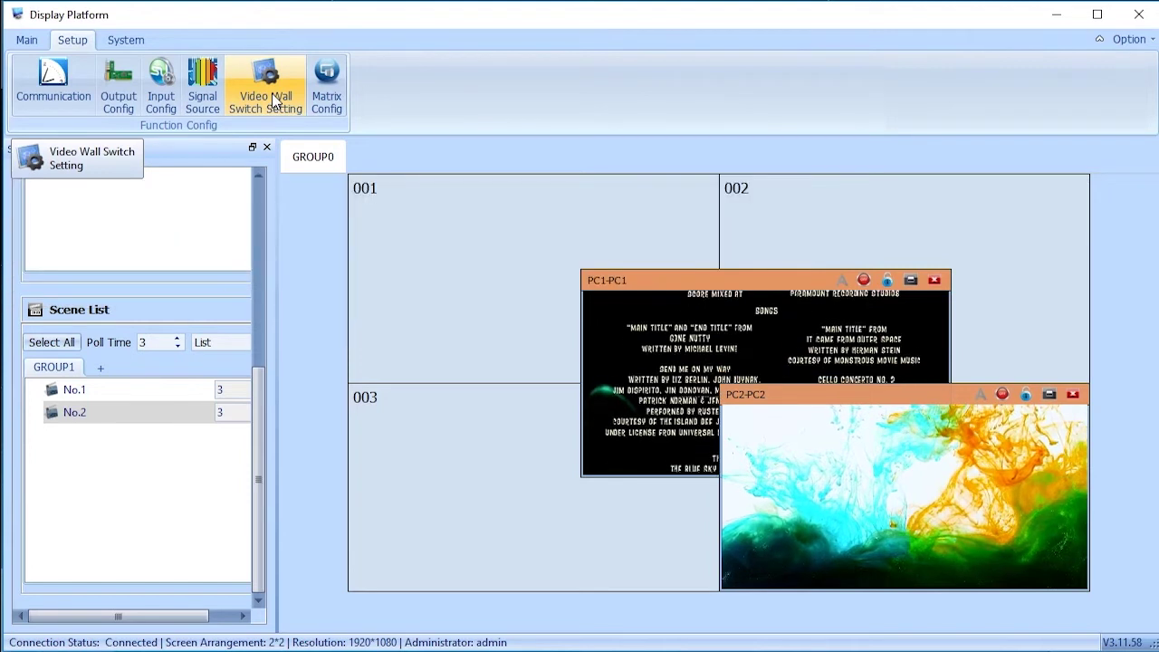
left_click(274, 98)
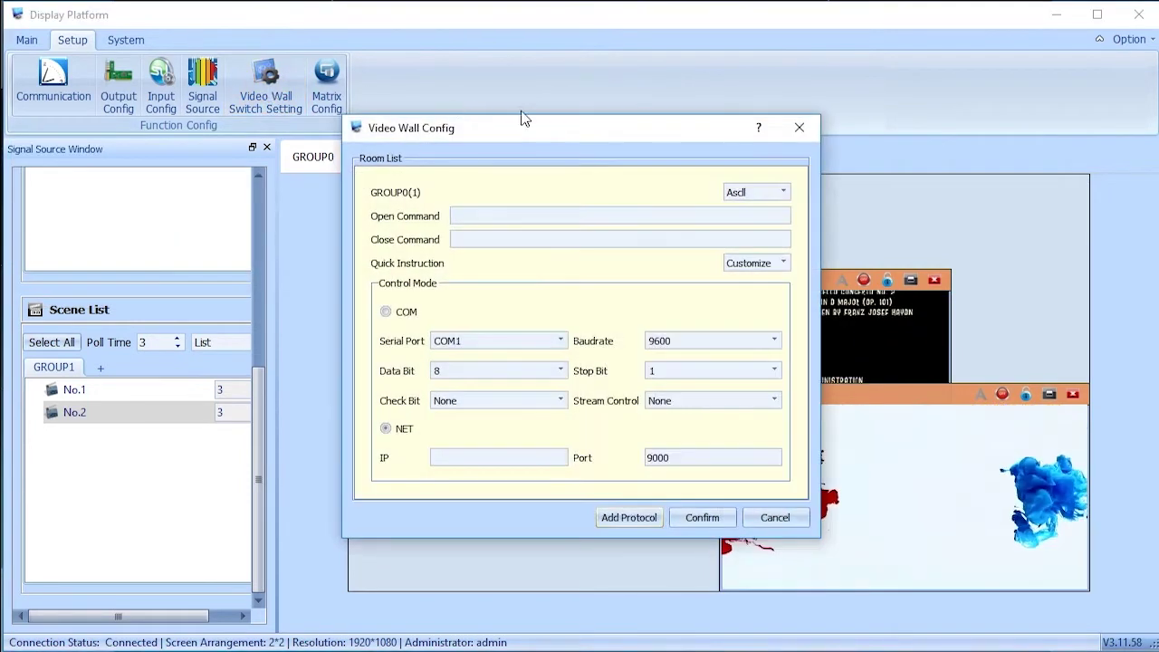
left_click_drag(534, 136, 570, 147)
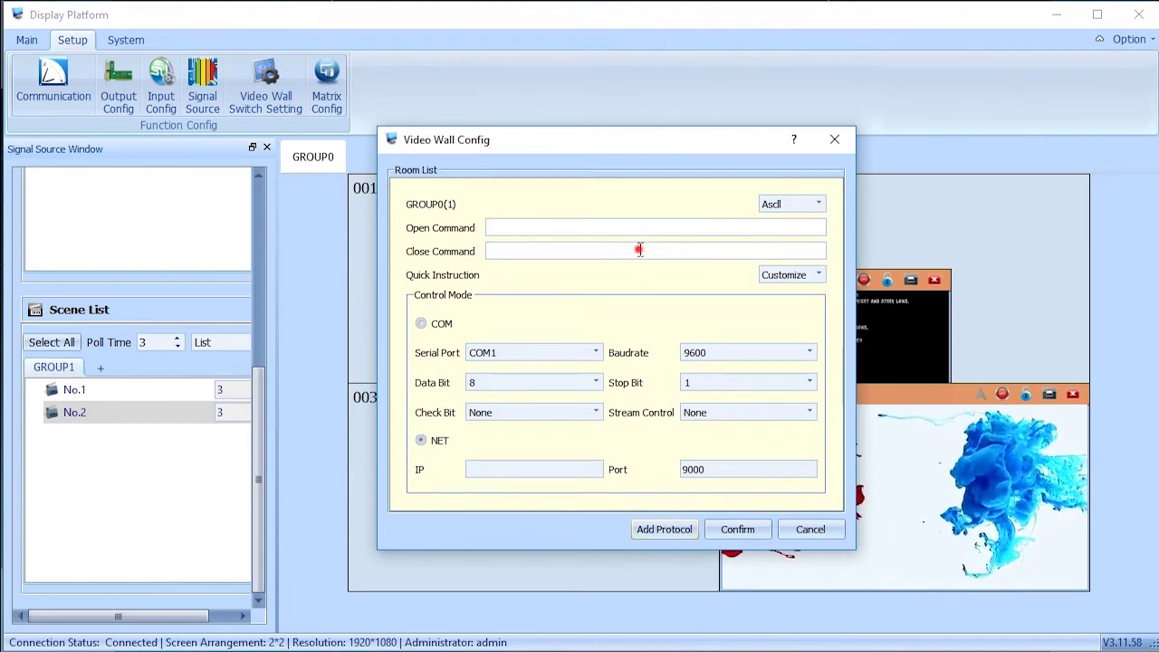
left_click(636, 250)
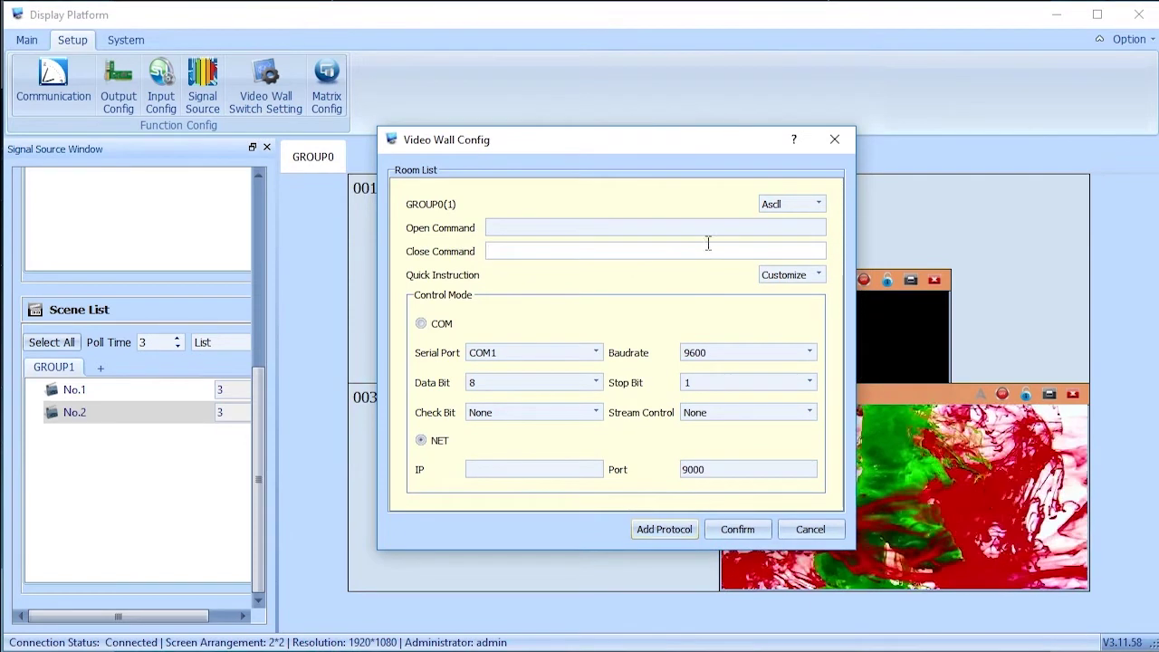
left_click(833, 139)
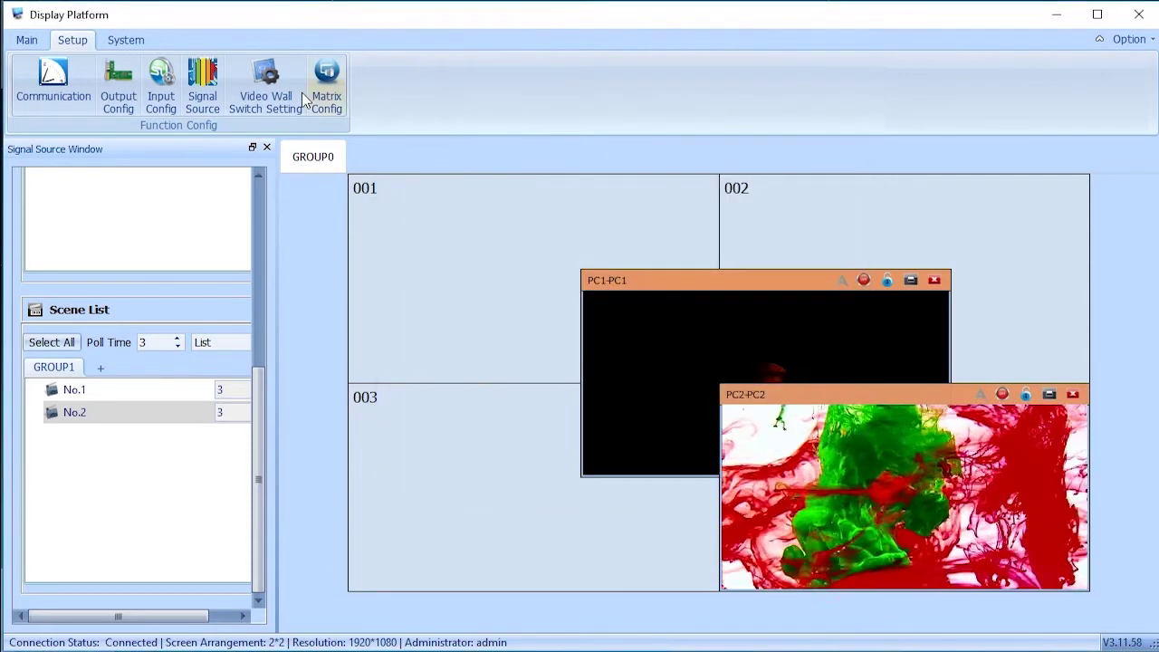
left_click(26, 40)
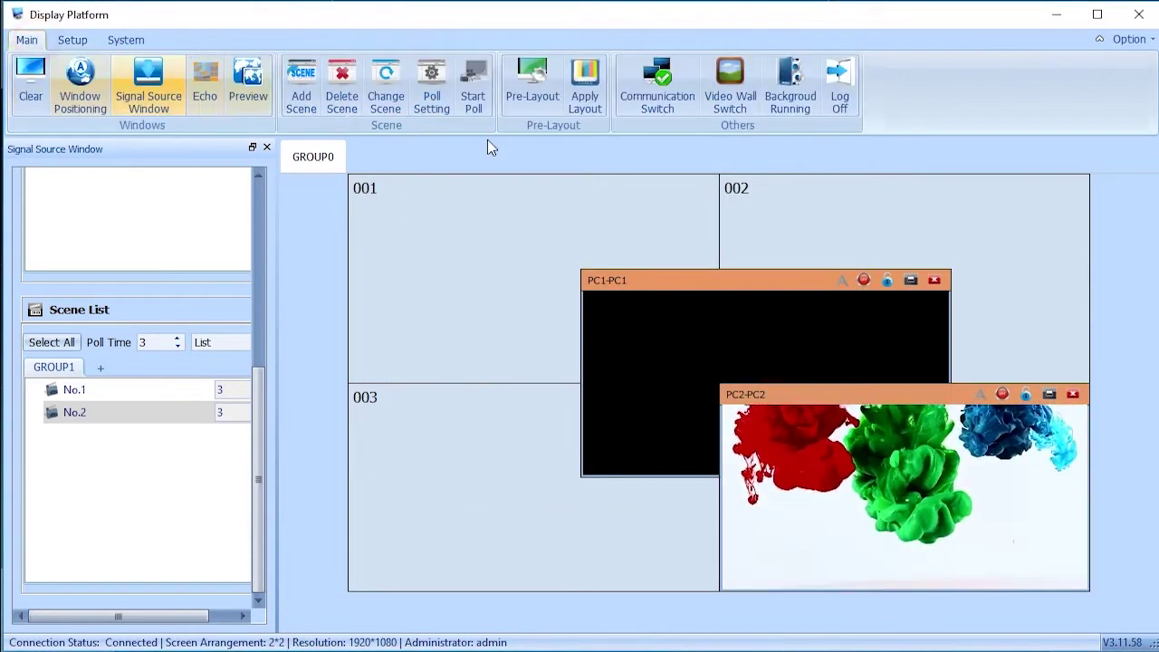
left_click(730, 105)
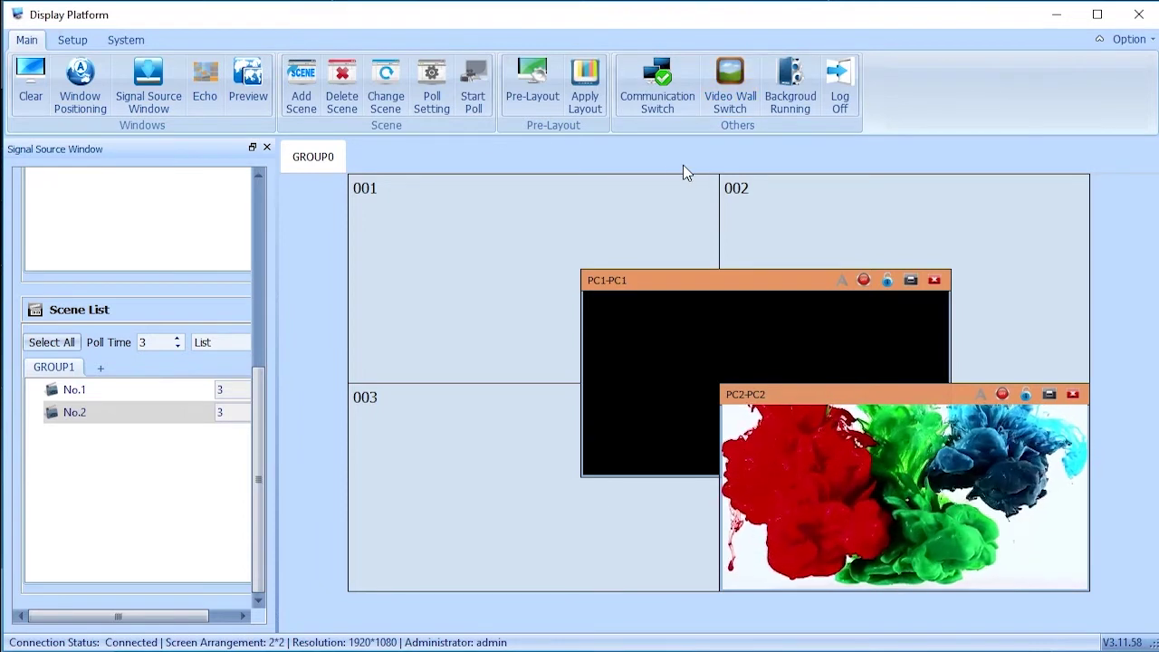
Review the matrix configuration, including its switch instructions, cascade option and control mode, and close it without changes
left_click(72, 40)
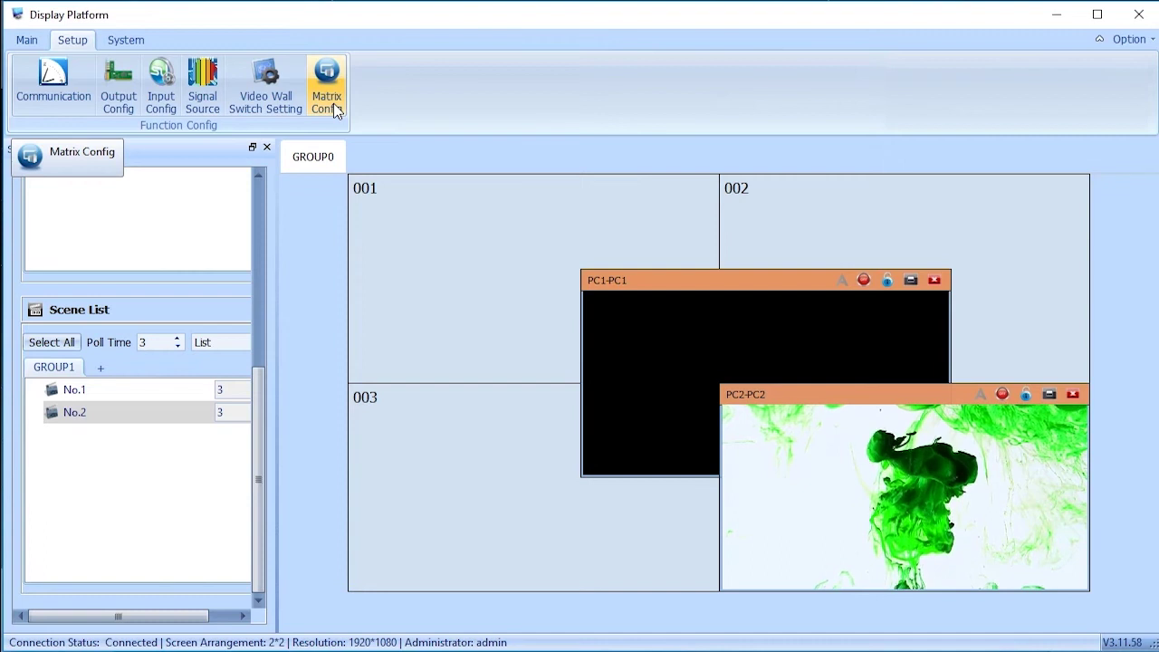
left_click(333, 104)
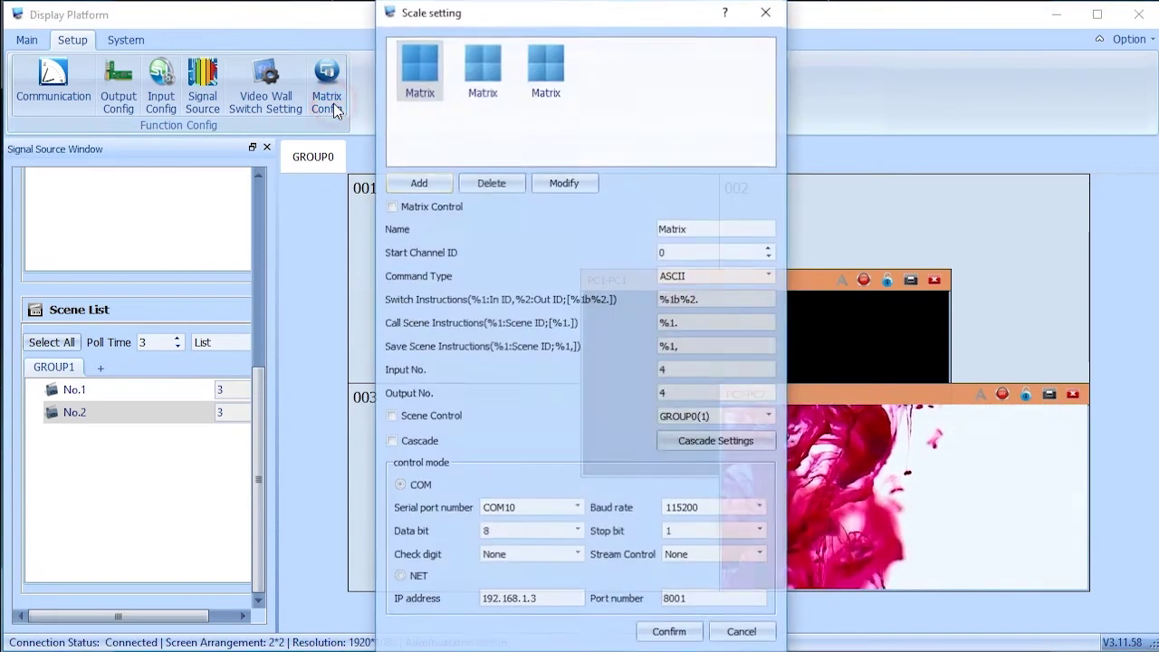
left_click_drag(573, 7, 573, 14)
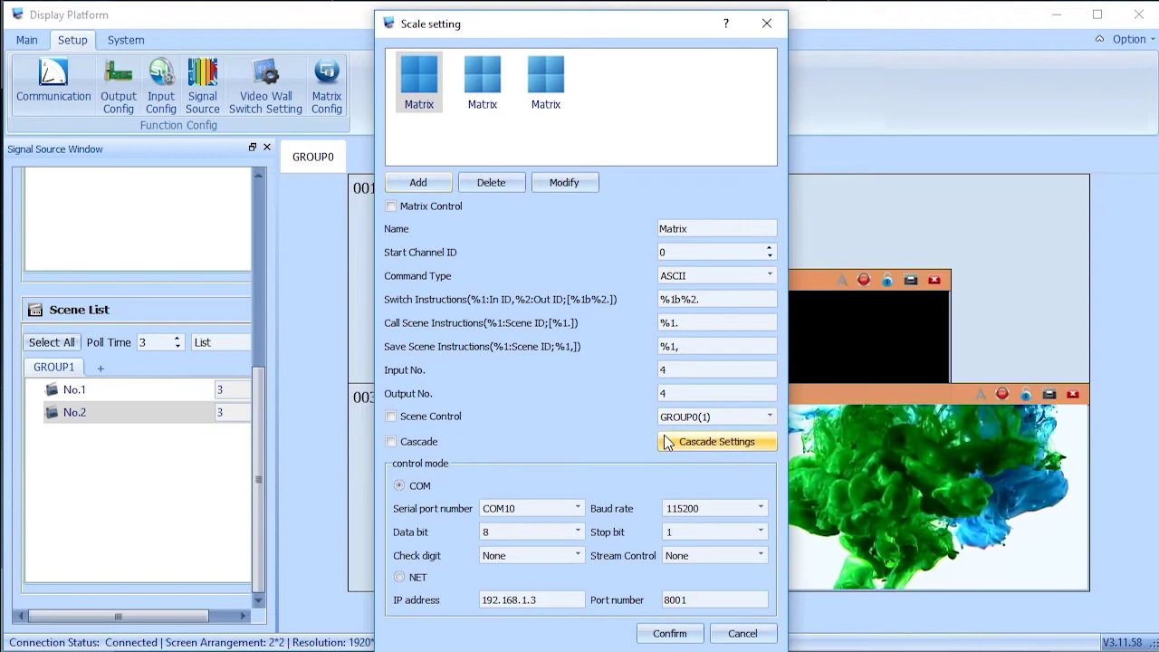
left_click(768, 25)
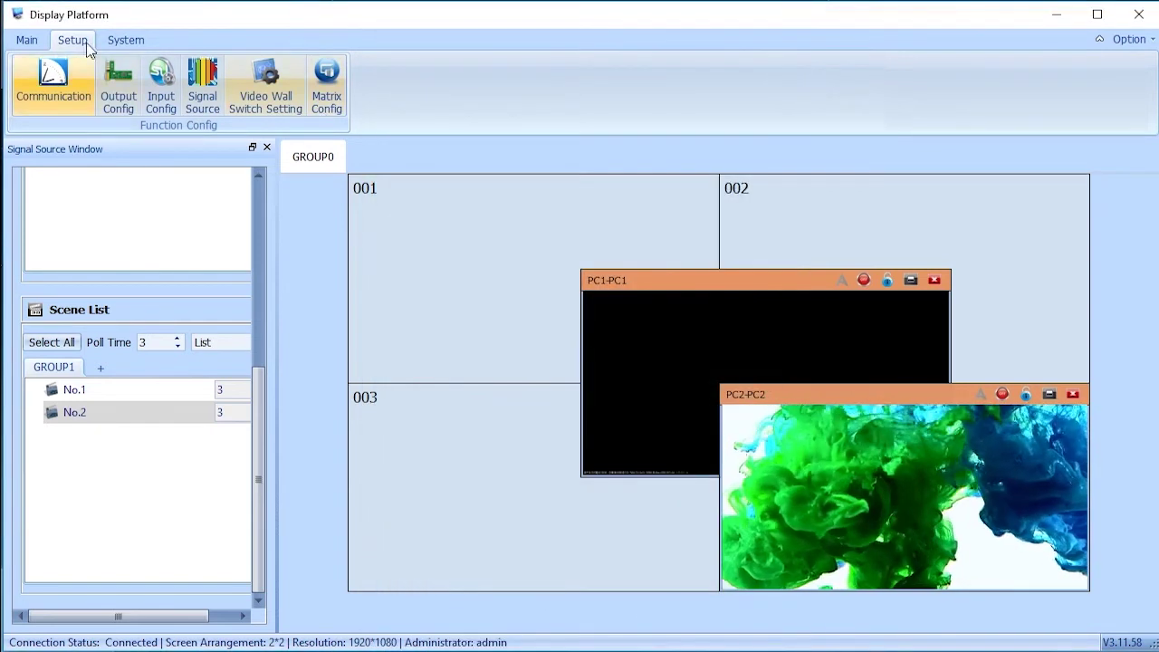
With the instruction test window open, move the front PC1 window toward the wall's upper-left screen, and close the test window
left_click(119, 40)
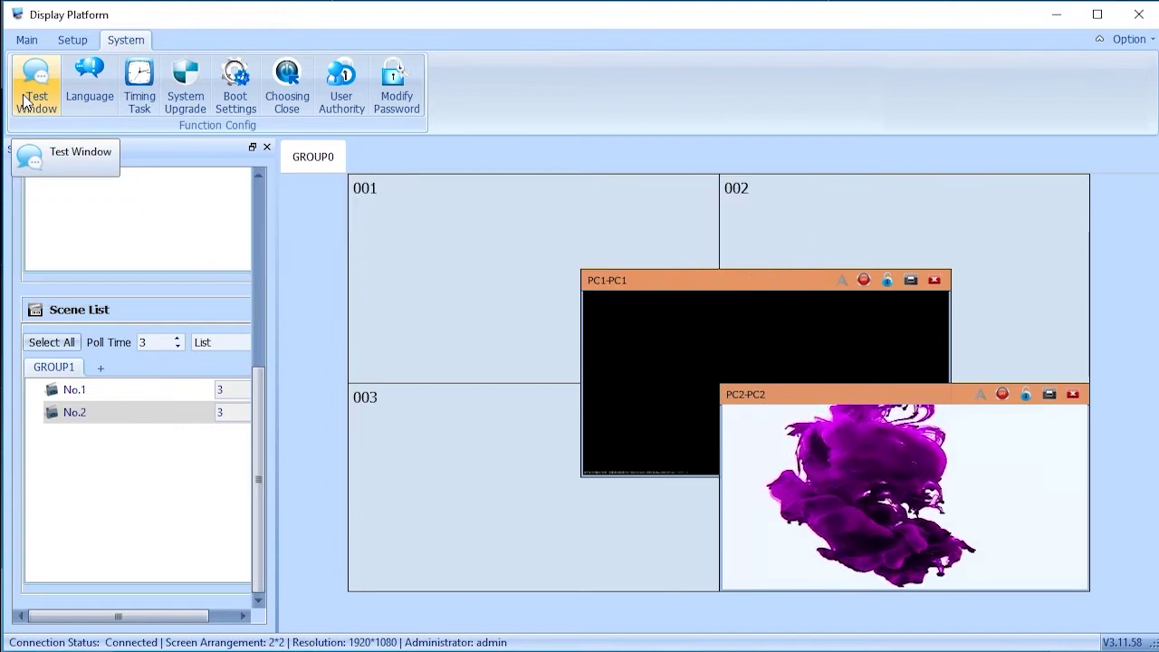
left_click(27, 102)
left_click_drag(555, 141, 955, 61)
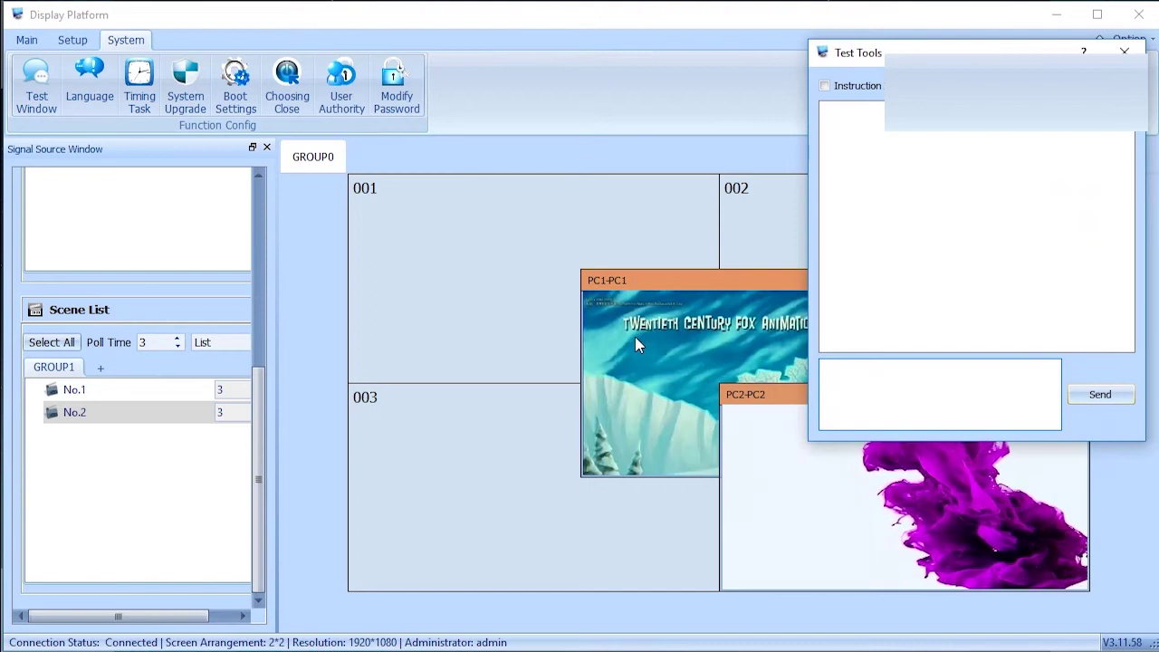
left_click_drag(693, 288, 505, 238)
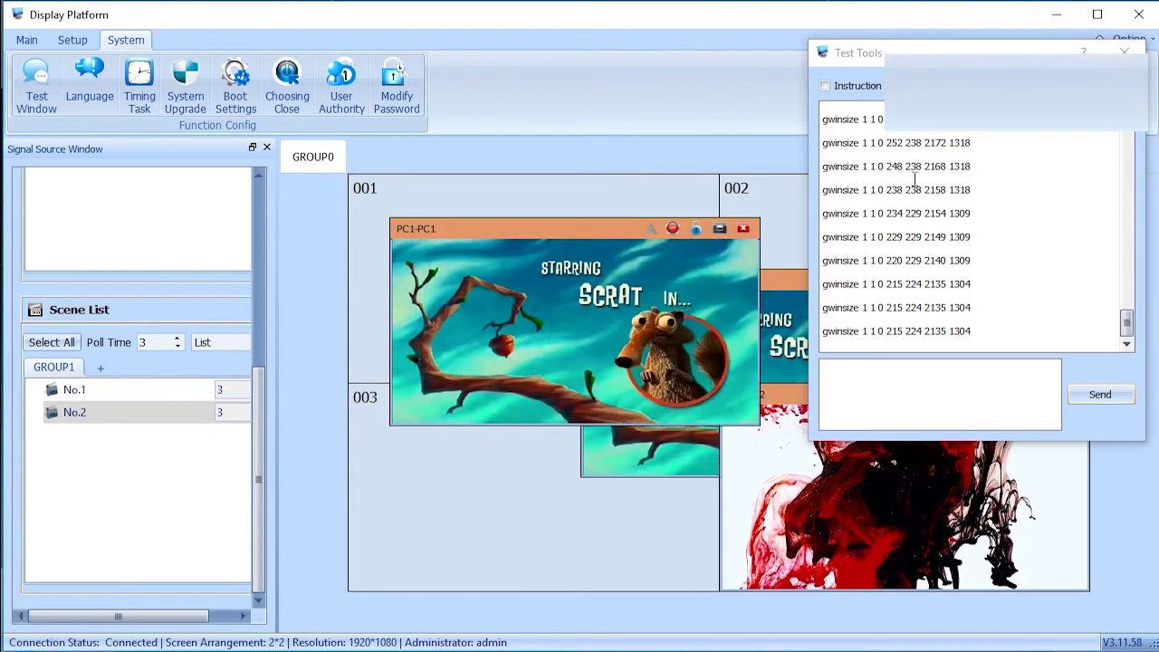
left_click(1124, 52)
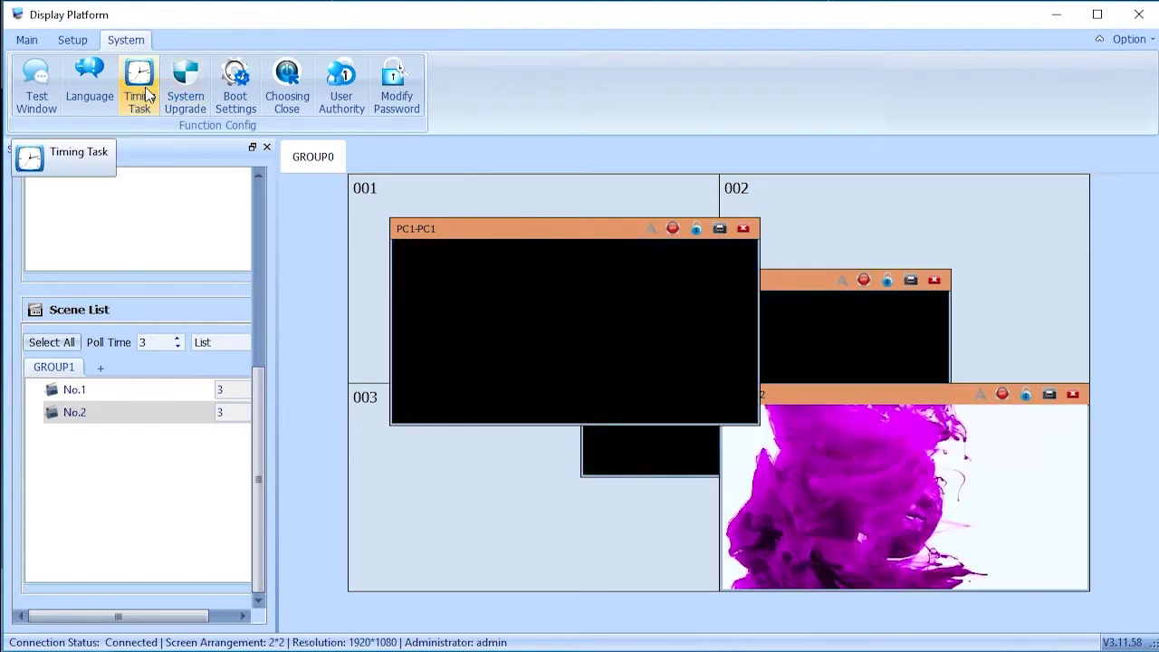
Review the interface languages available in the language settings and close them without changing the selection
left_click(87, 91)
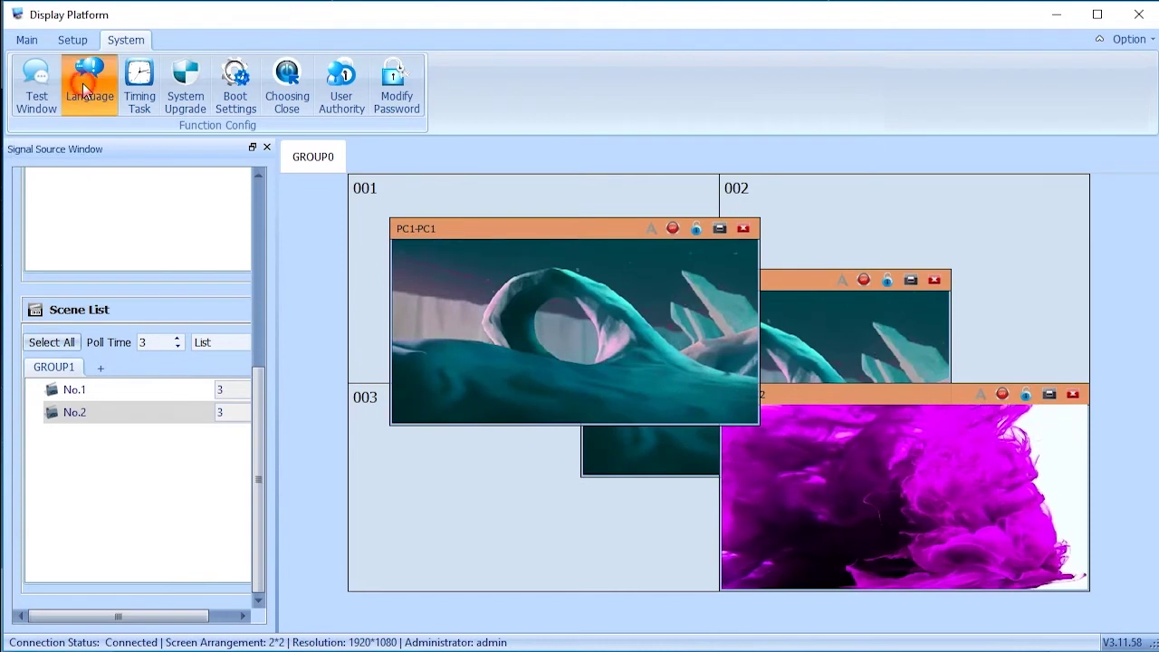
left_click_drag(559, 274, 599, 275)
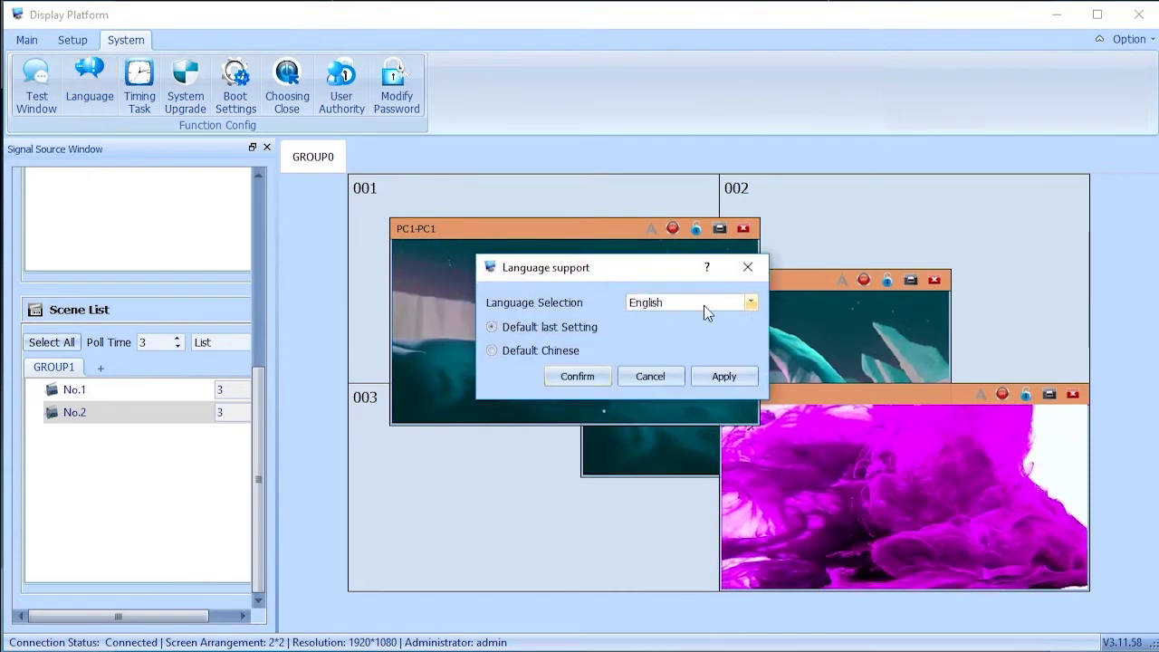
left_click(753, 304)
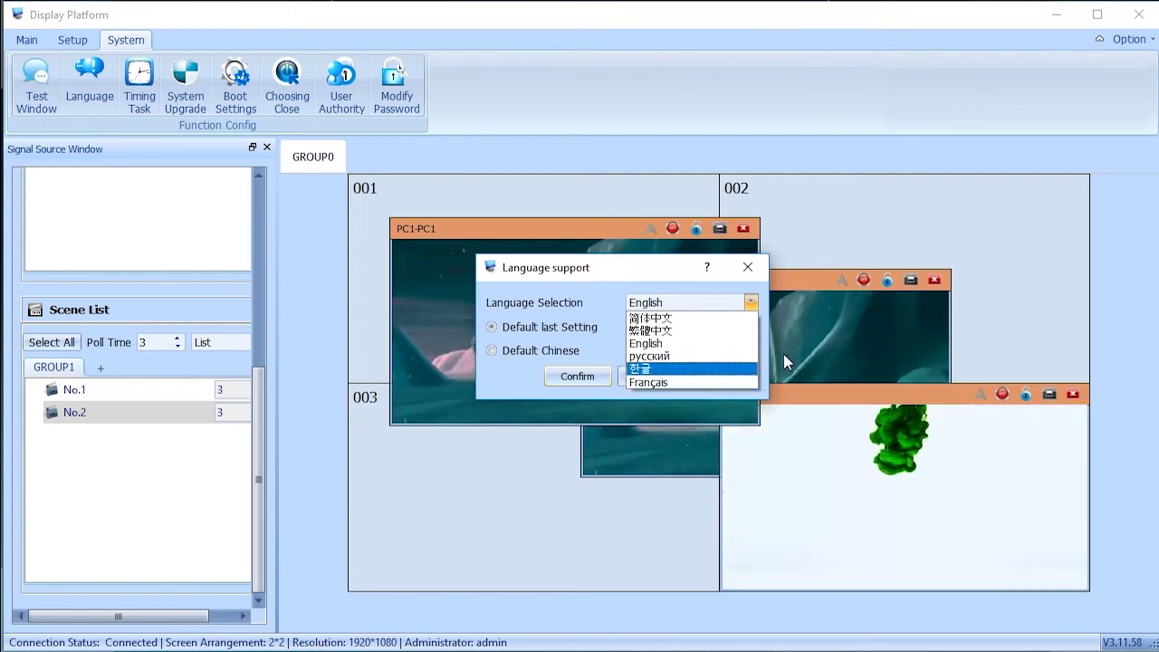
left_click(755, 268)
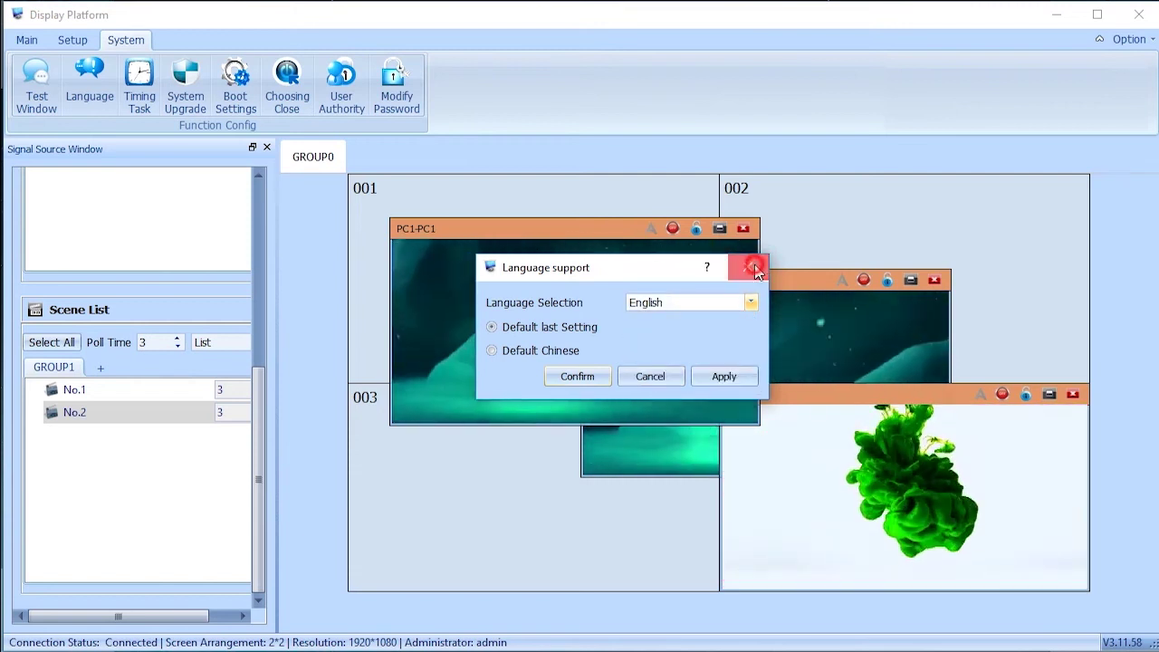
left_click(754, 268)
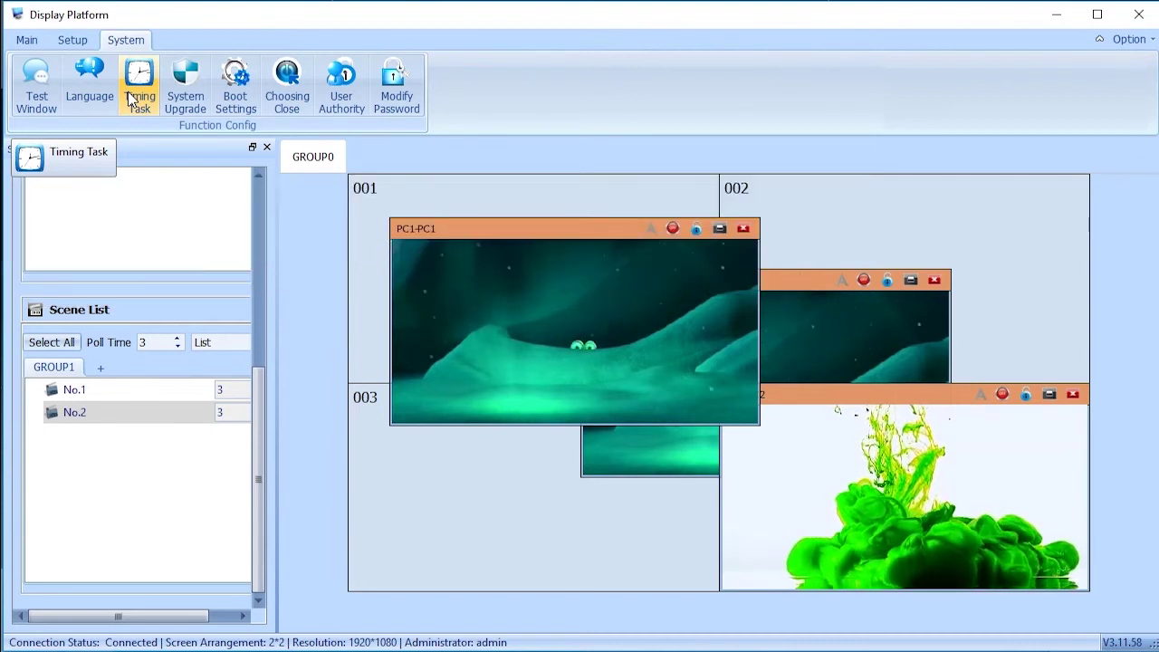
Try setting up a Power on timing task repeating Monday through Thursday, cancel it and close the task system
left_click(133, 98)
left_click(570, 197)
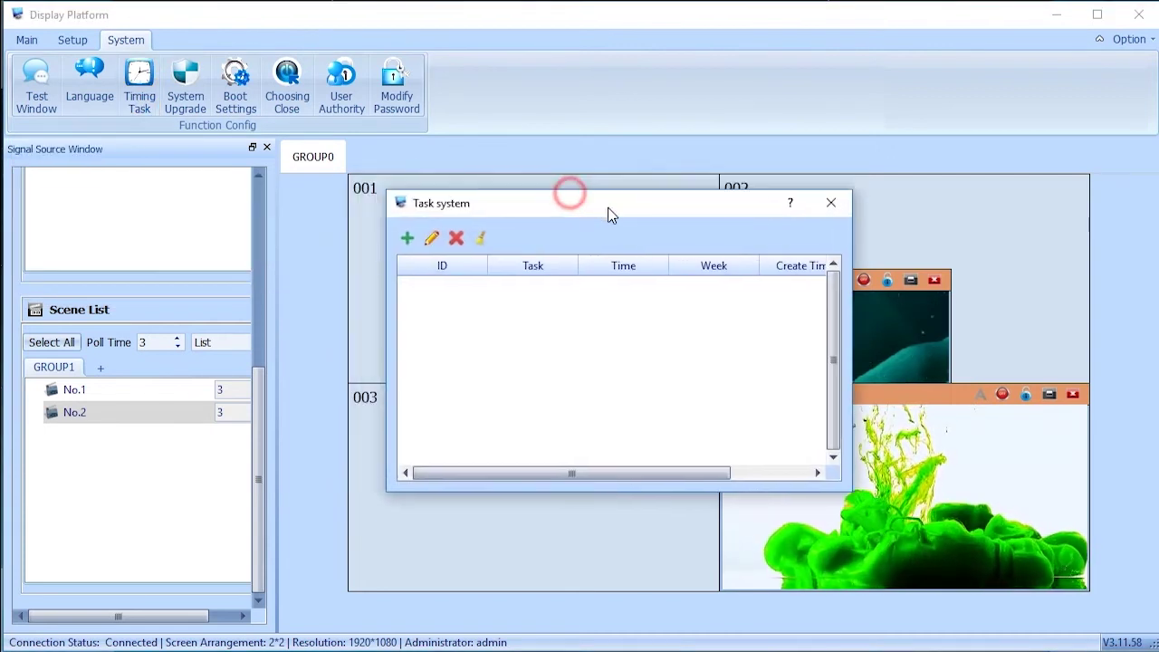
left_click(407, 238)
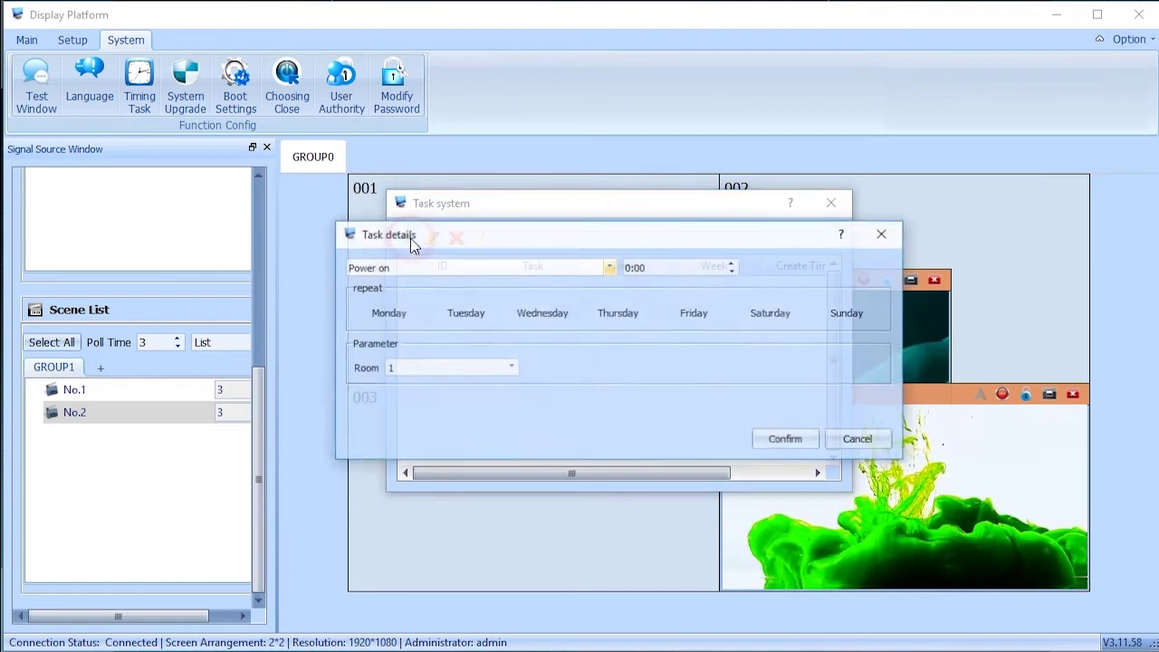
left_click(609, 268)
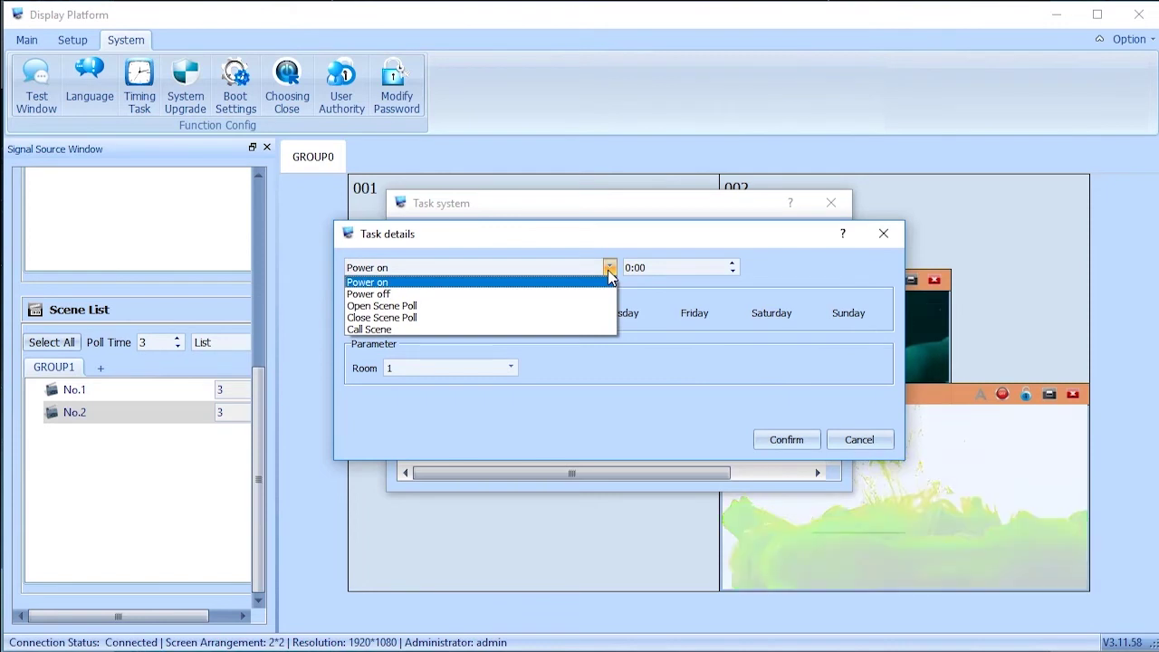
left_click(609, 271)
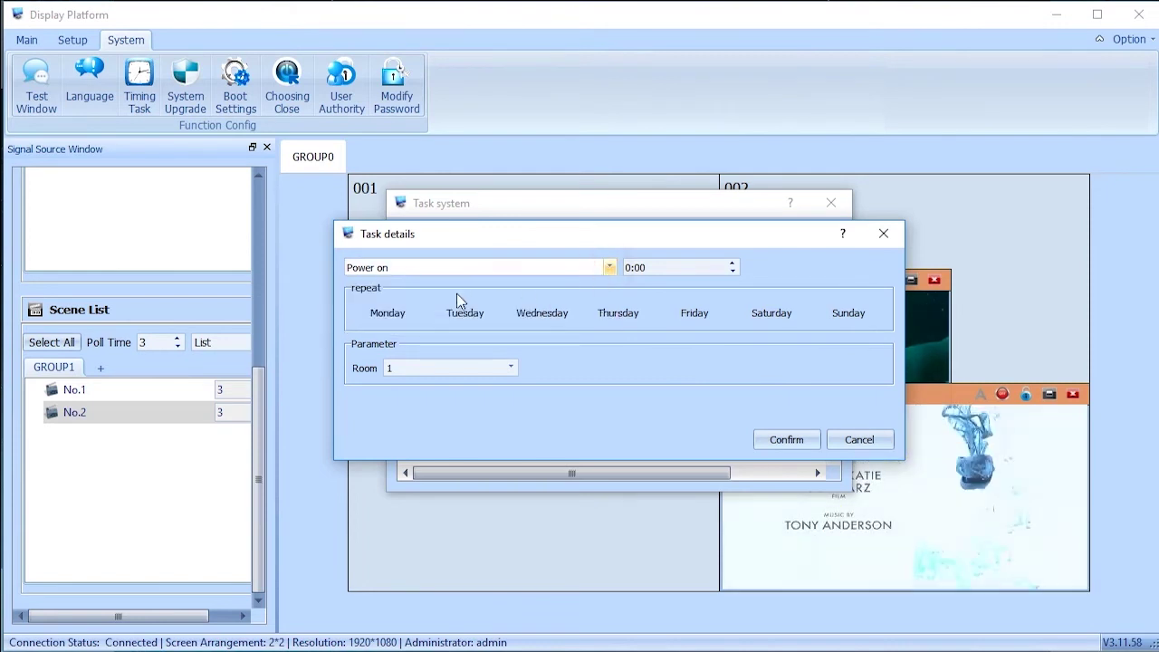
left_click(385, 317)
left_click(478, 322)
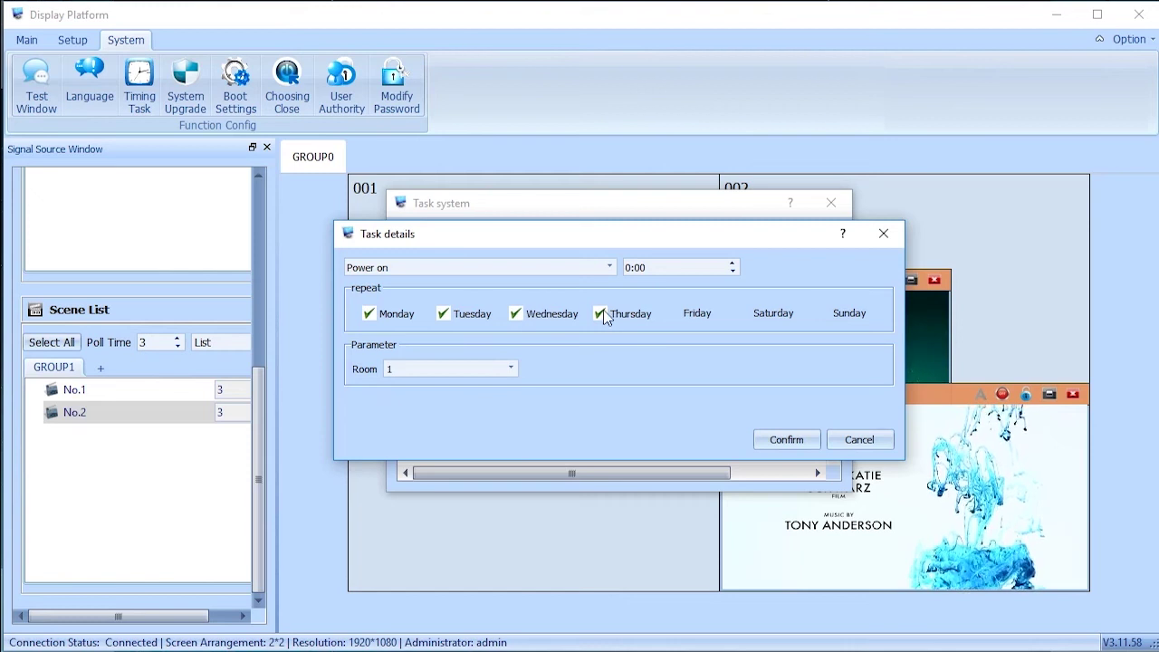
left_click(860, 442)
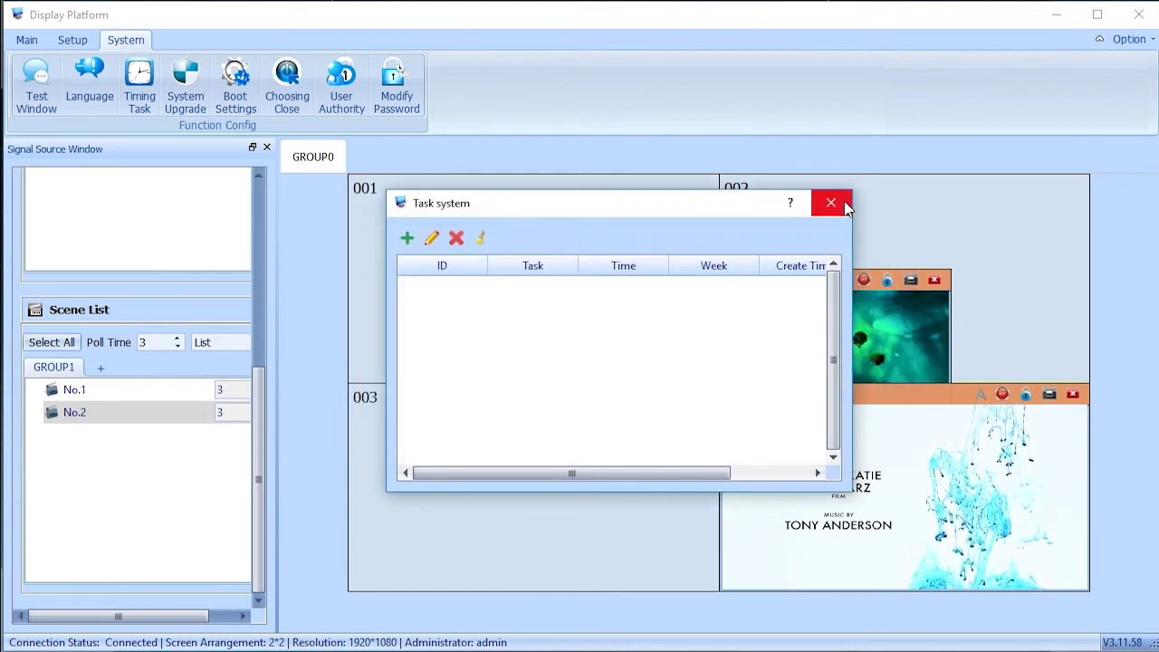
left_click(843, 204)
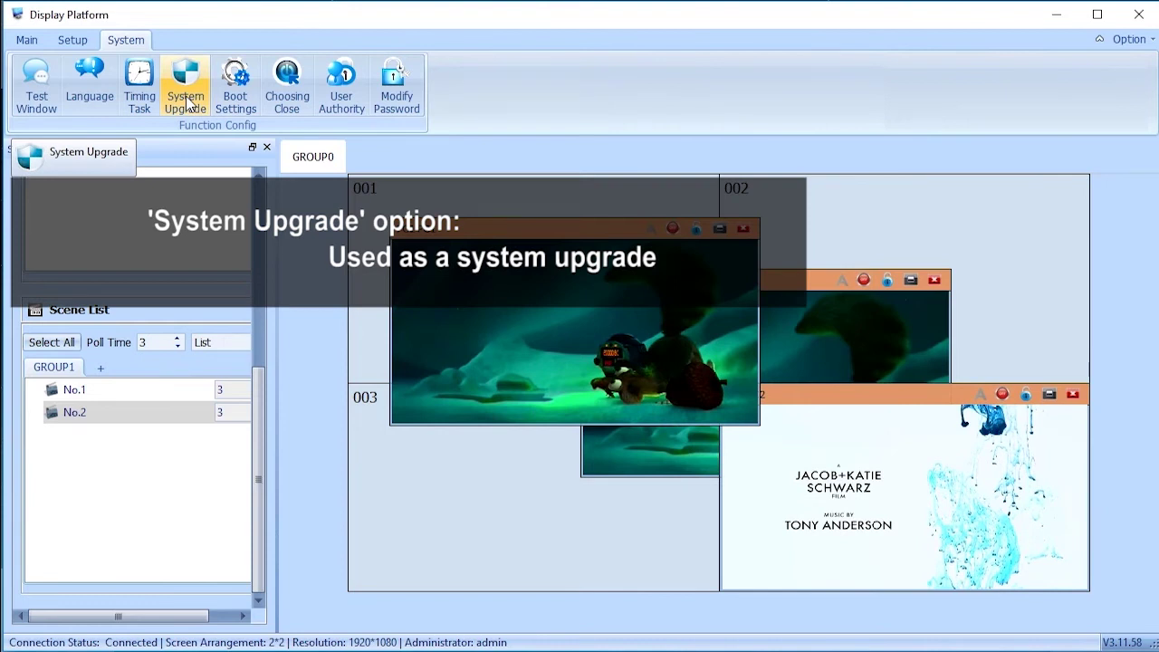
Review the system upgrade options and the boot settings for the initial display mode, closing each without changes
left_click(187, 102)
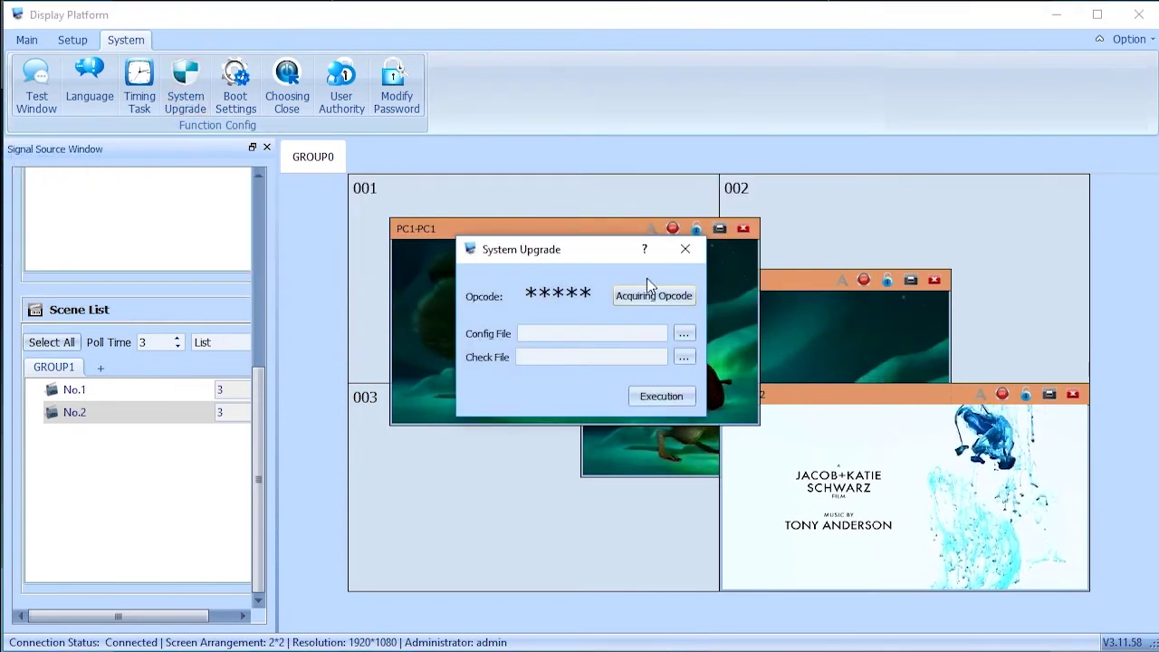
left_click(705, 258)
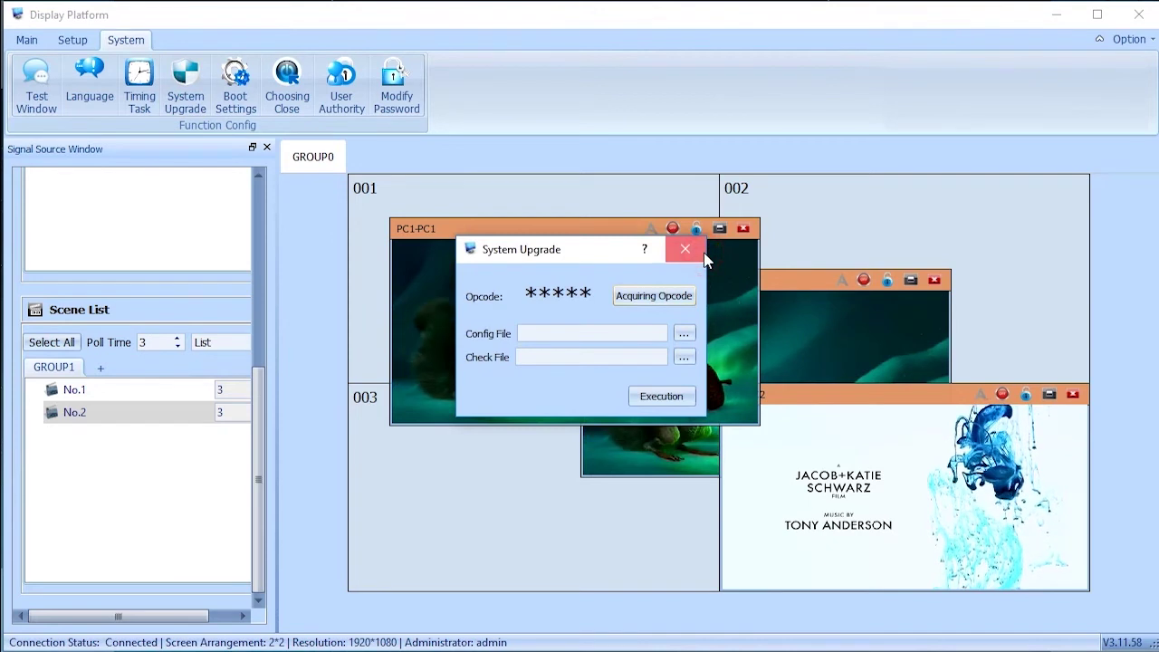
left_click(238, 90)
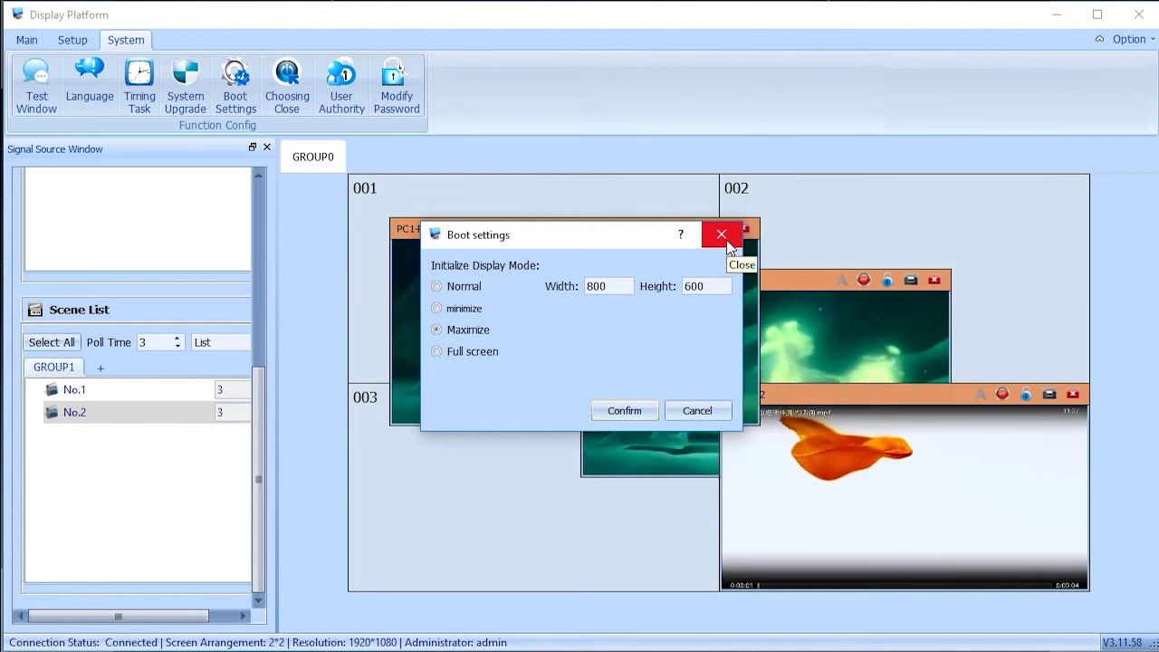
left_click(724, 237)
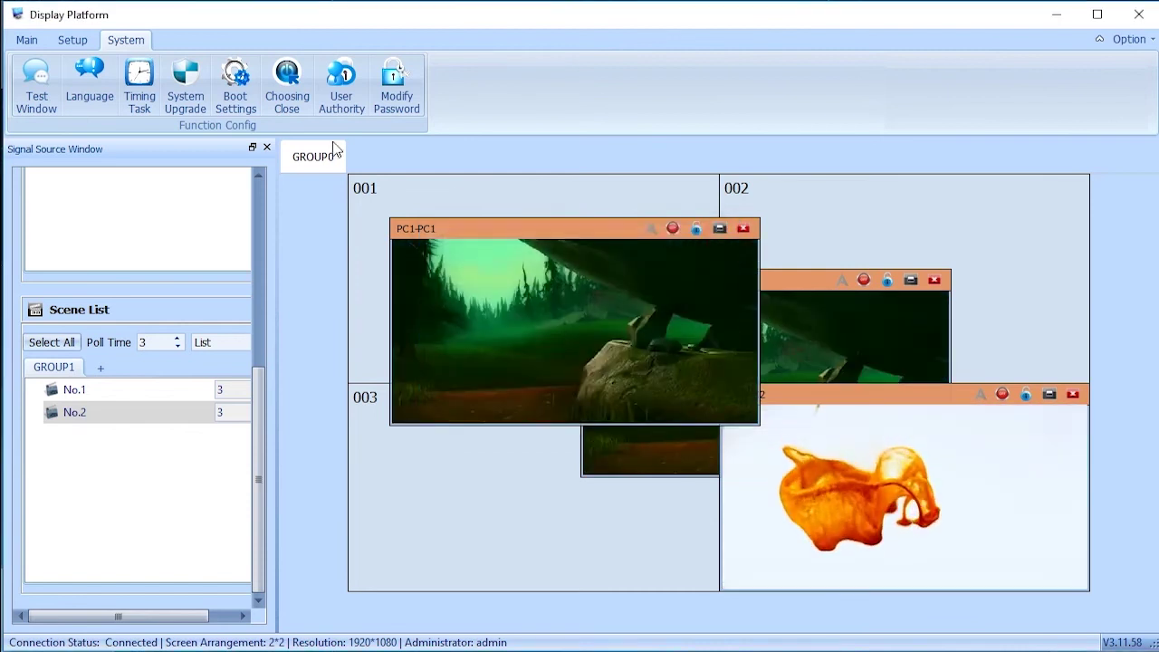
Review the options for what closing the panel does and leave them without changes
left_click(302, 101)
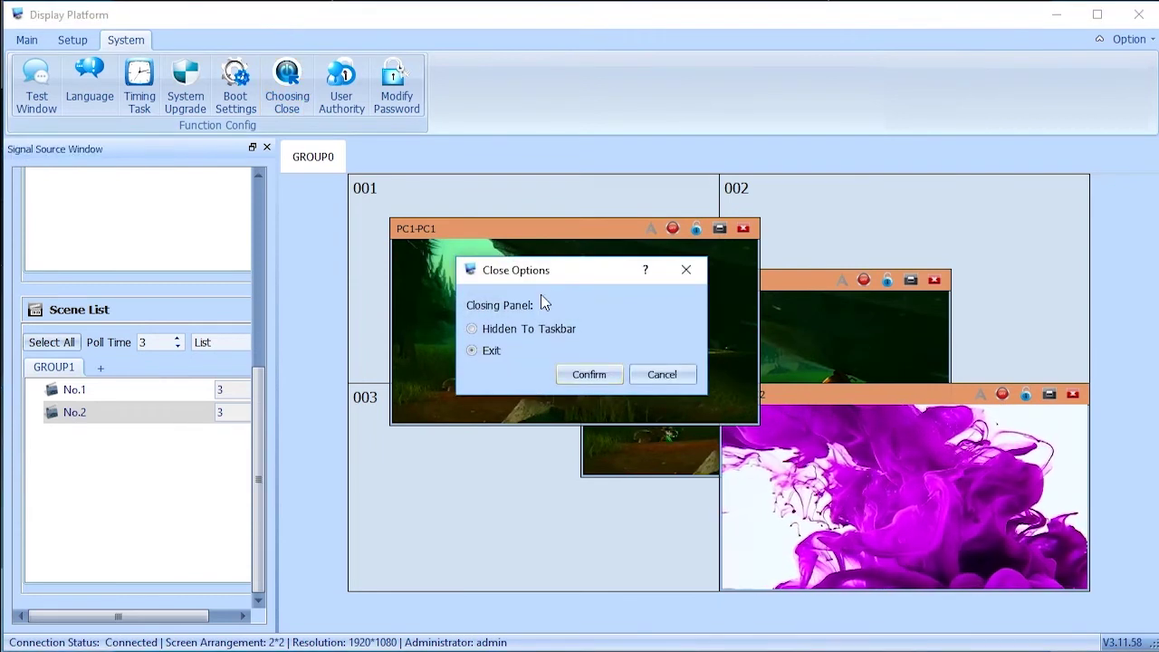
left_click(686, 272)
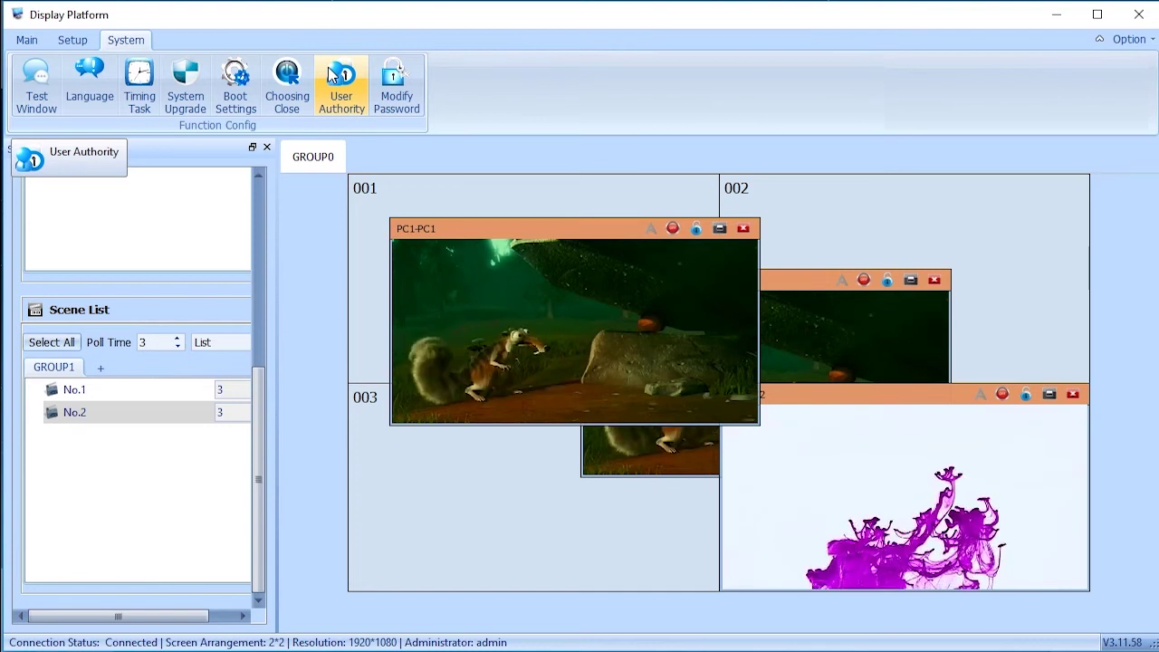
Review the admin, Operator and User accounts in user management, including the User account's main toolbar permissions, and close it without changes
left_click(332, 76)
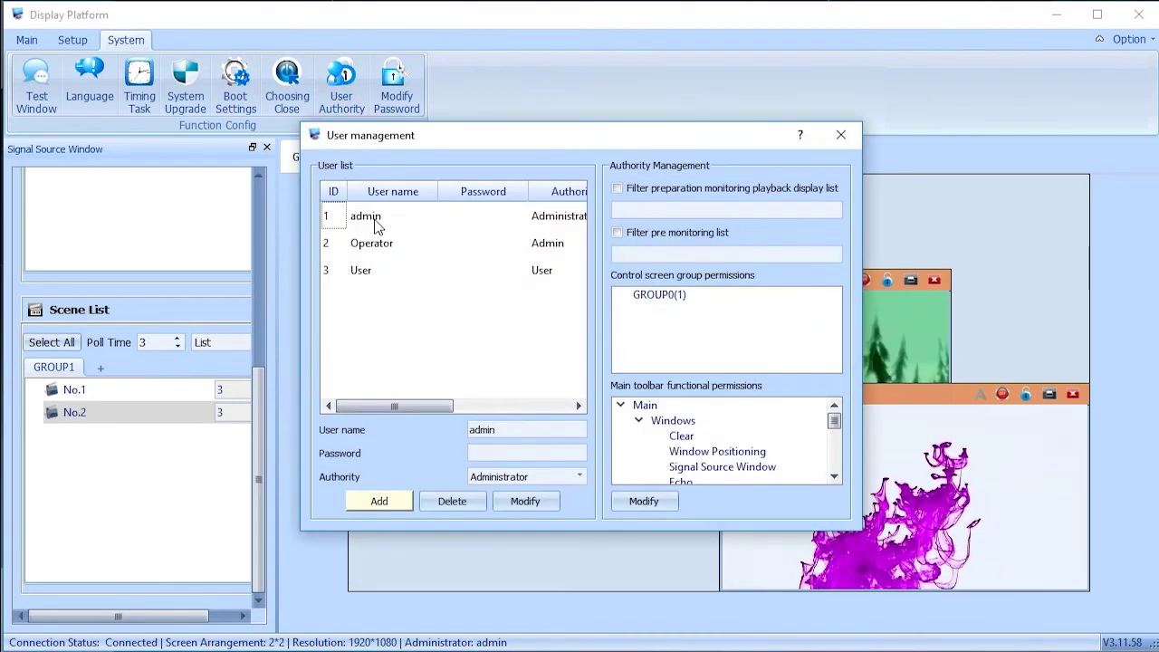
left_click(372, 217)
left_click(369, 246)
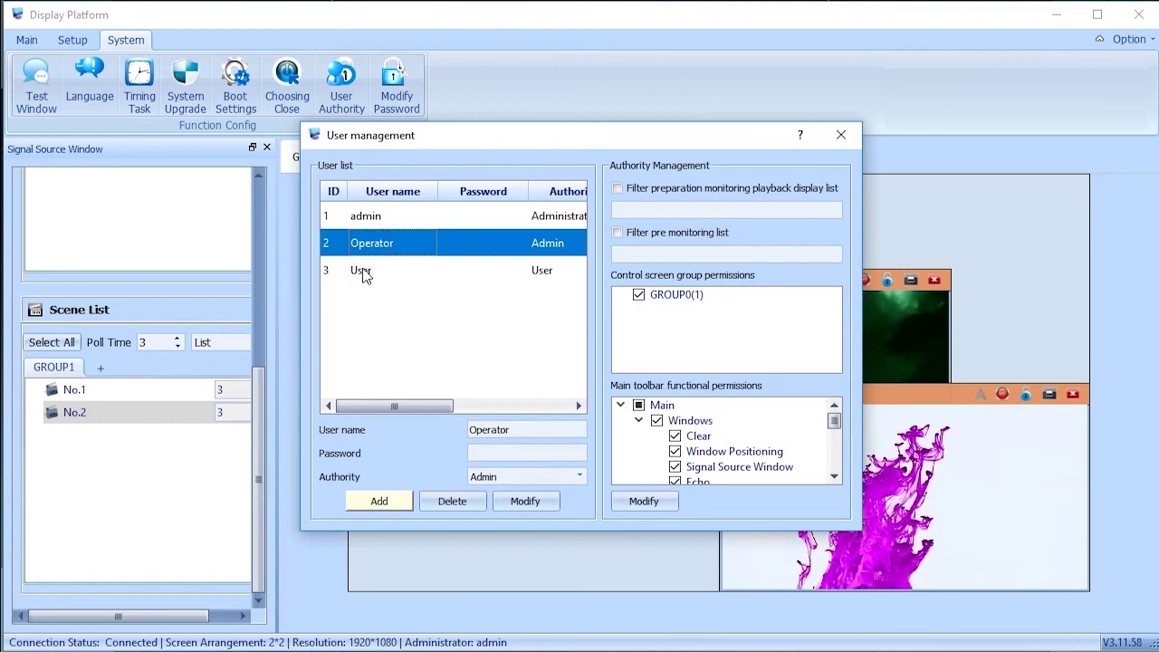
left_click(364, 274)
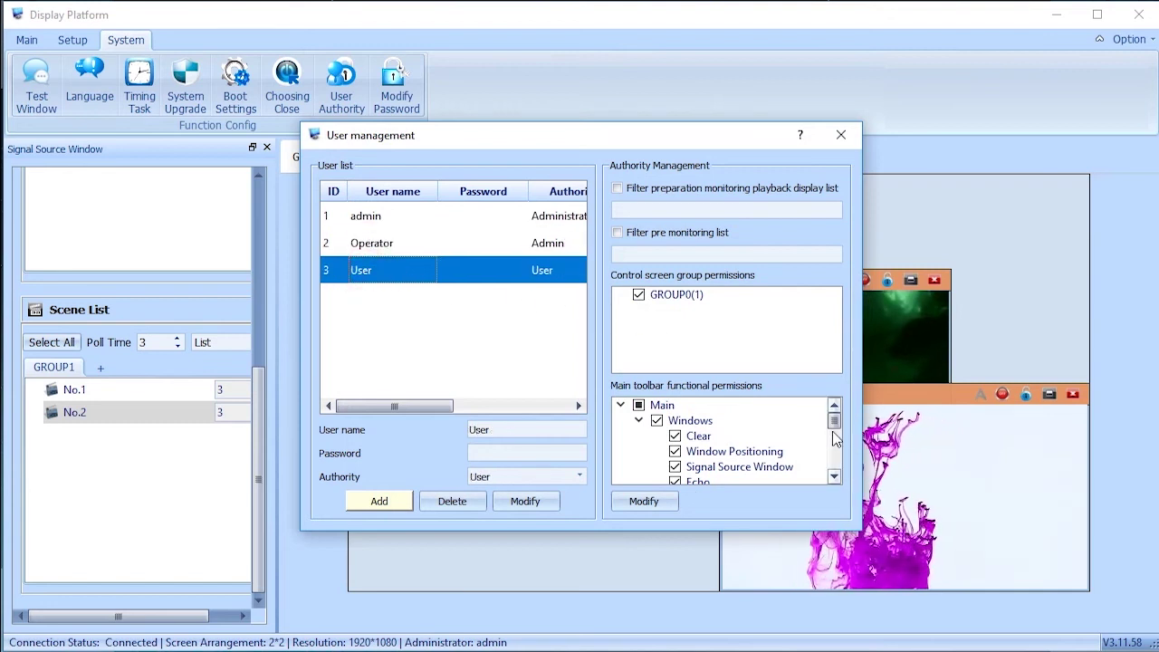
left_click_drag(834, 430, 834, 469)
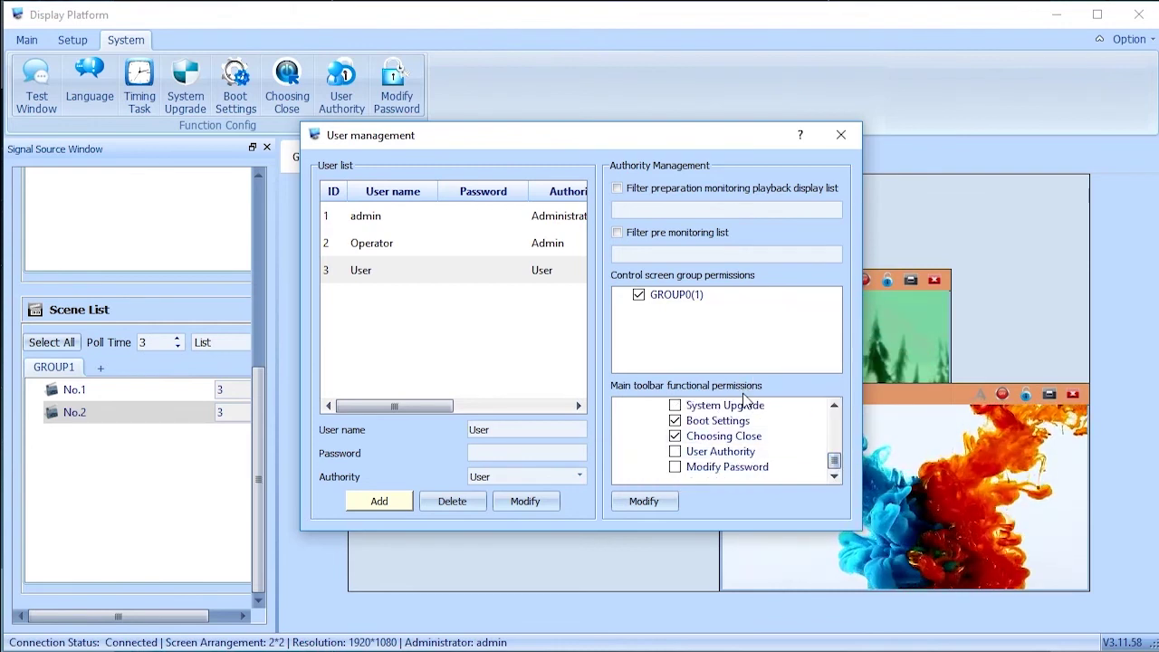
left_click(844, 134)
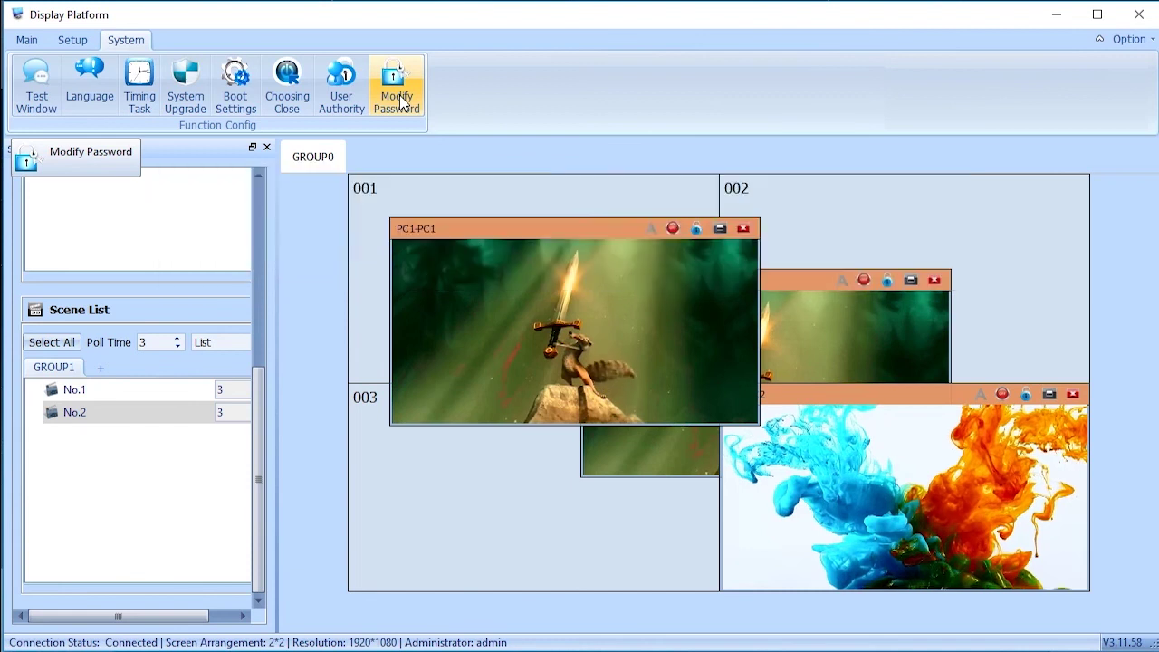
View the fields for changing the account password and close the dialog without entering anything
left_click(402, 101)
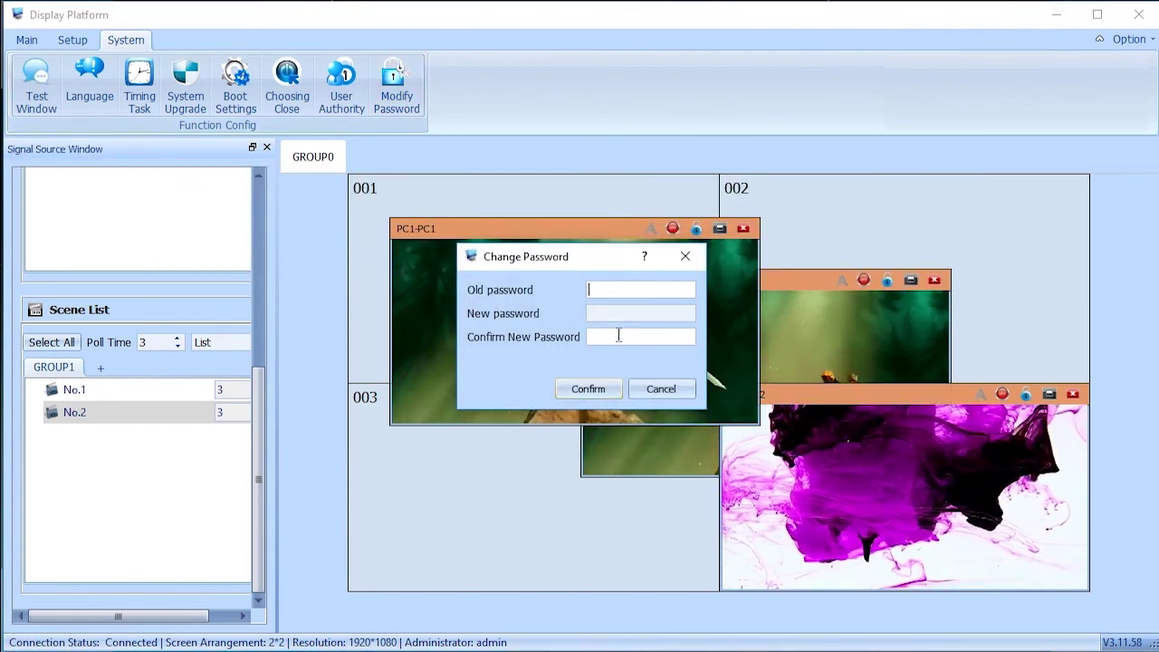
left_click(747, 231)
left_click(686, 256)
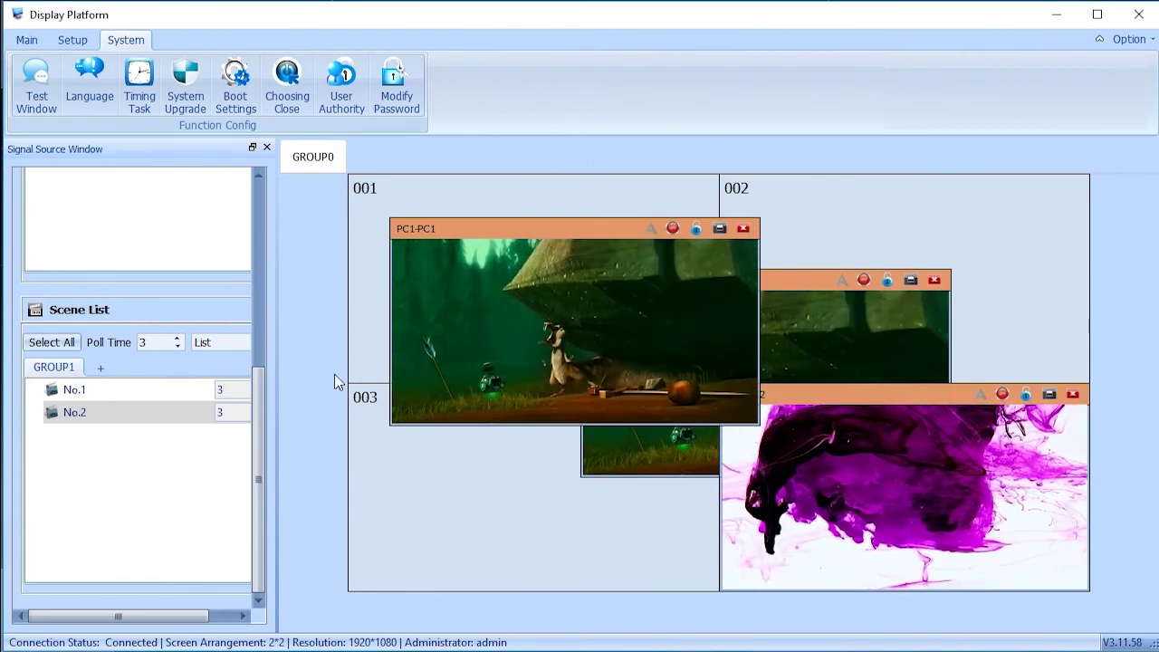
Exit the video wall control program and close the bin folder window behind it
left_click(1140, 16)
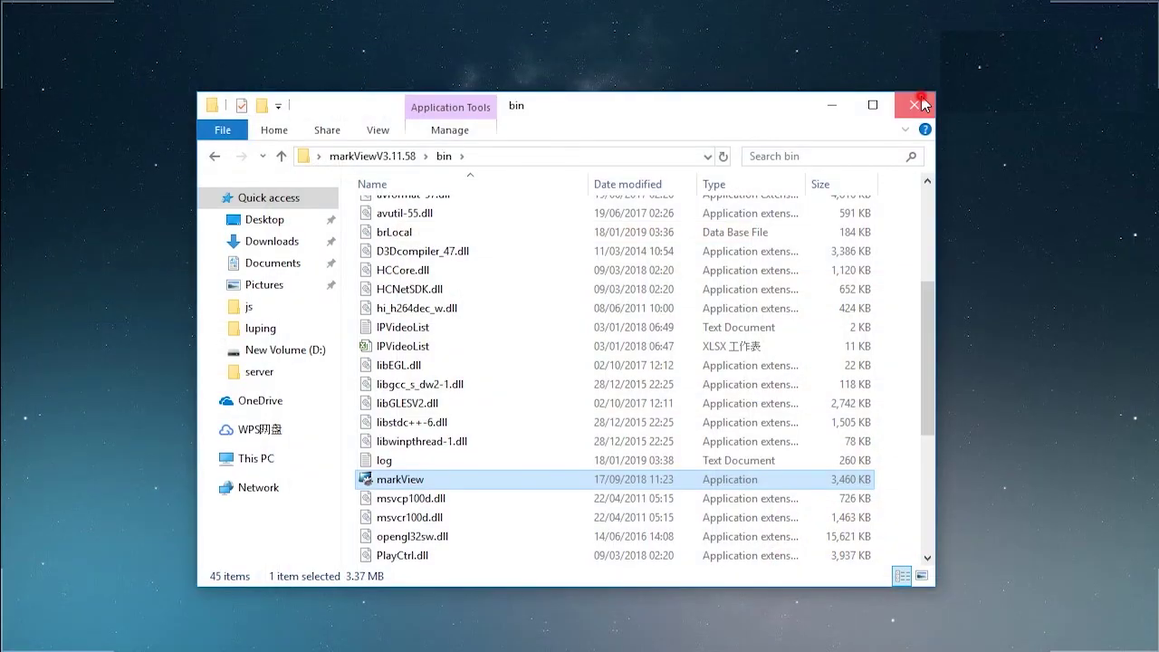
left_click(921, 105)
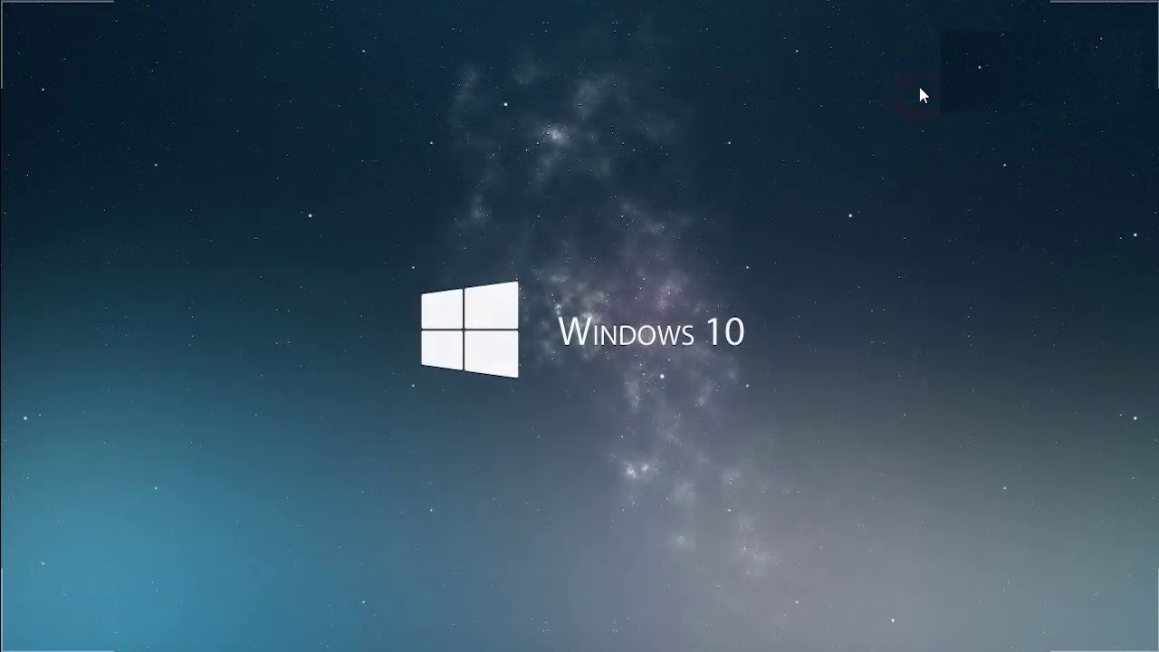